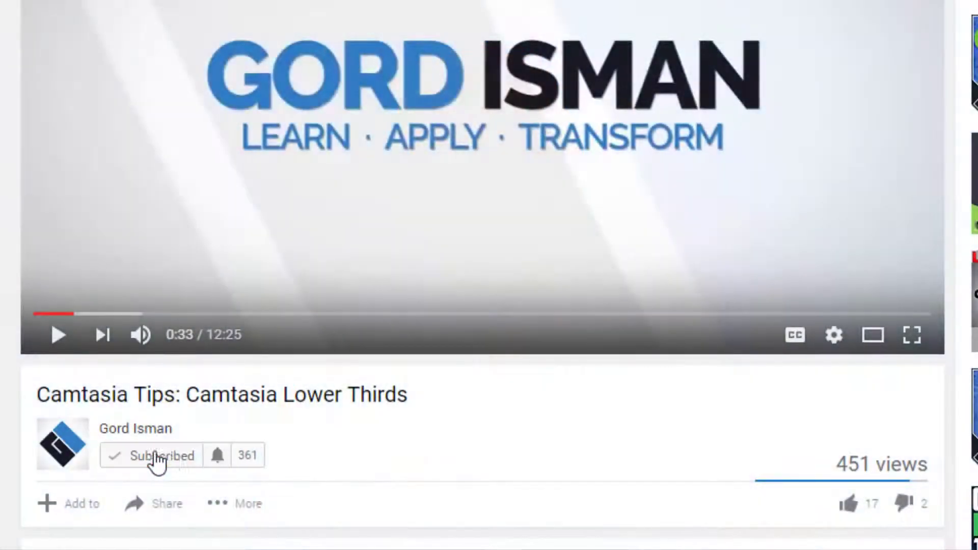
Step: Turn on all notifications for the channel and save the notification setting
{"action": "left_click", "coordinate": [218, 456]}
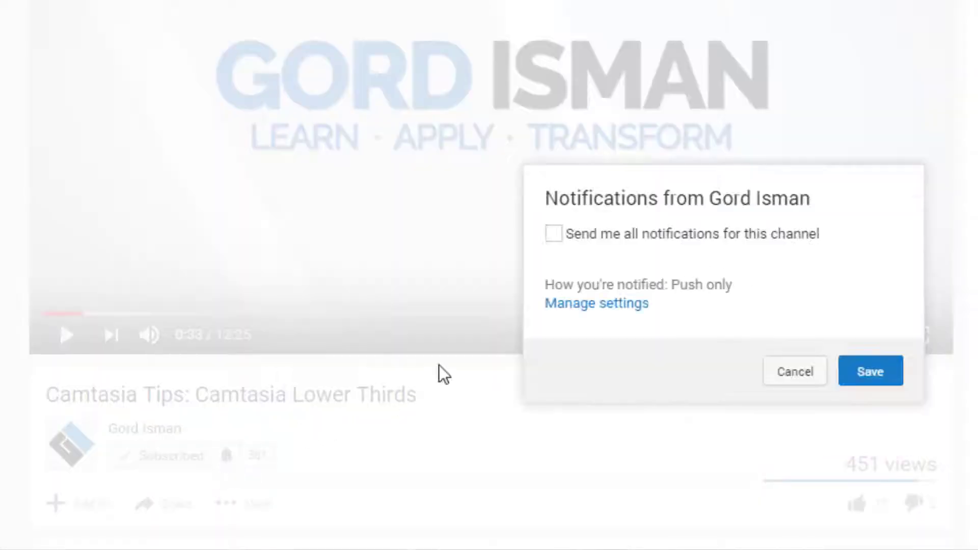
{"action": "left_click", "coordinate": [553, 233]}
{"action": "left_click", "coordinate": [870, 372]}
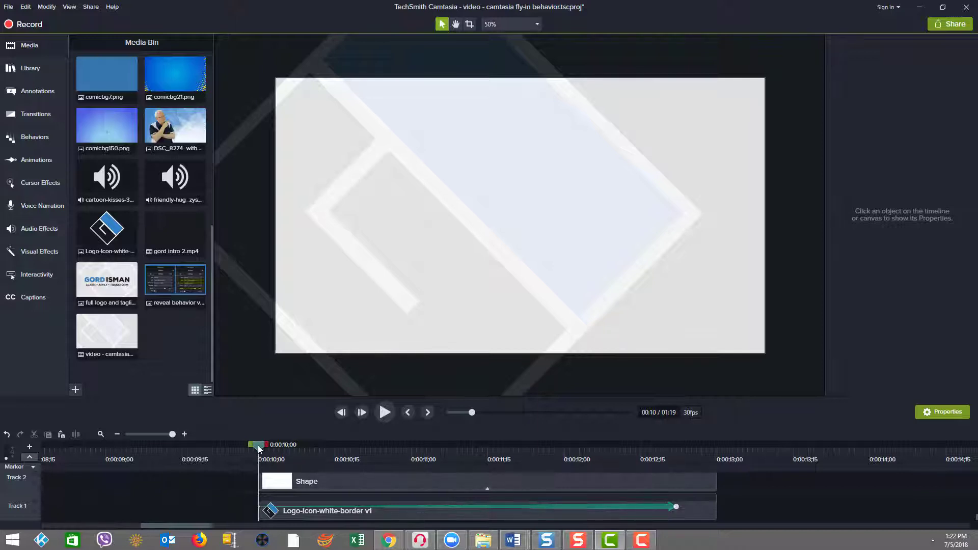
Step: Scrub the preview to watch the logo shrink, then show the Behaviors preset list
{"action": "left_click_drag", "start_coordinate": [259, 449], "coordinate": [258, 451]}
{"action": "left_click_drag", "start_coordinate": [261, 452], "coordinate": [358, 444]}
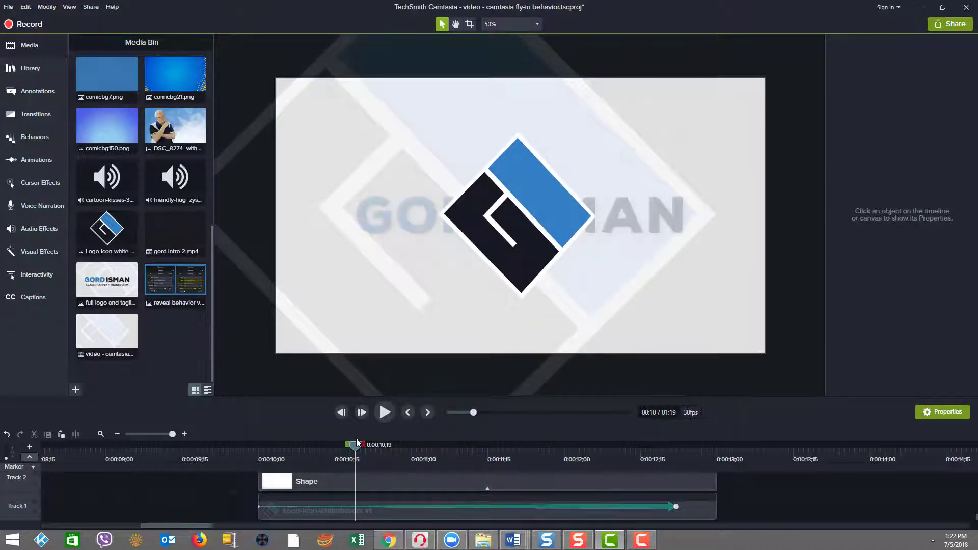
{"action": "left_click_drag", "start_coordinate": [357, 443], "coordinate": [266, 448]}
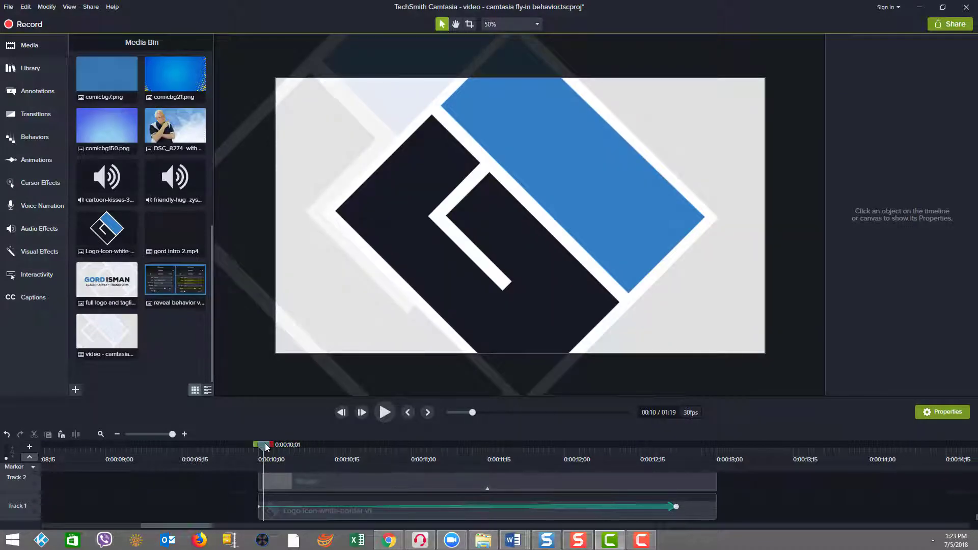
{"action": "left_click", "coordinate": [32, 142]}
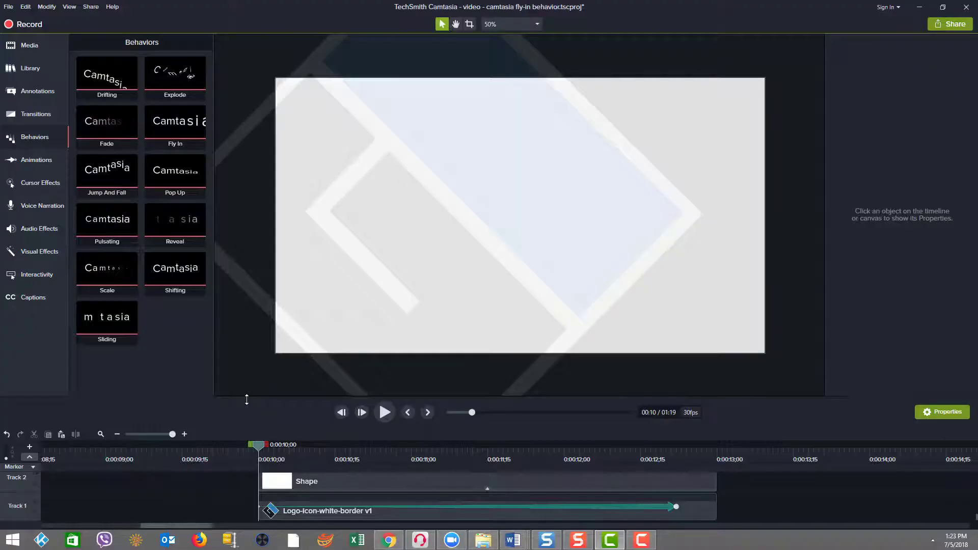
Step: Enlarge the timeline to show all six tracks and hide Tracks 3 through 6
{"action": "left_click_drag", "start_coordinate": [247, 399], "coordinate": [250, 275]}
{"action": "left_click", "coordinate": [35, 361]}
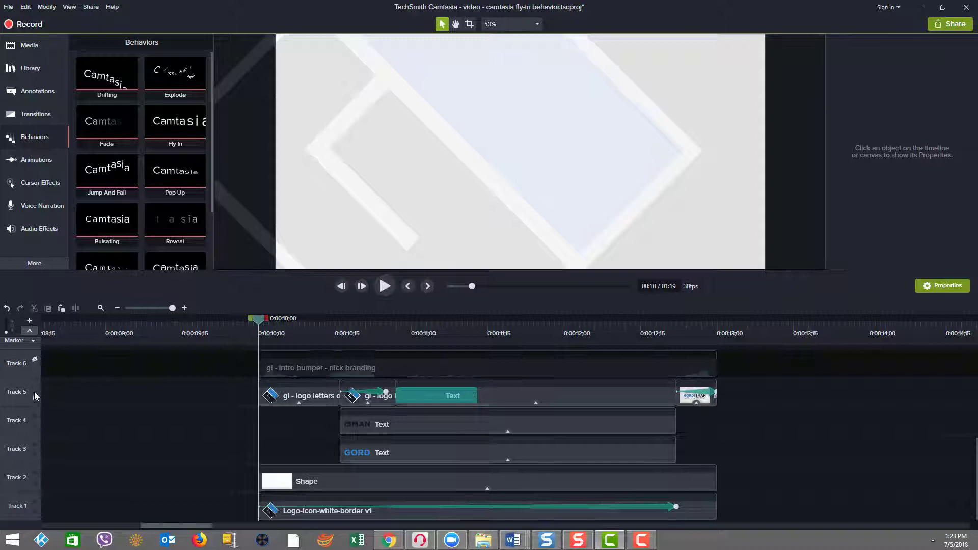
{"action": "left_click", "coordinate": [35, 387]}
{"action": "key", "text": "ctrl+z"}
{"action": "key", "text": "ctrl+z"}
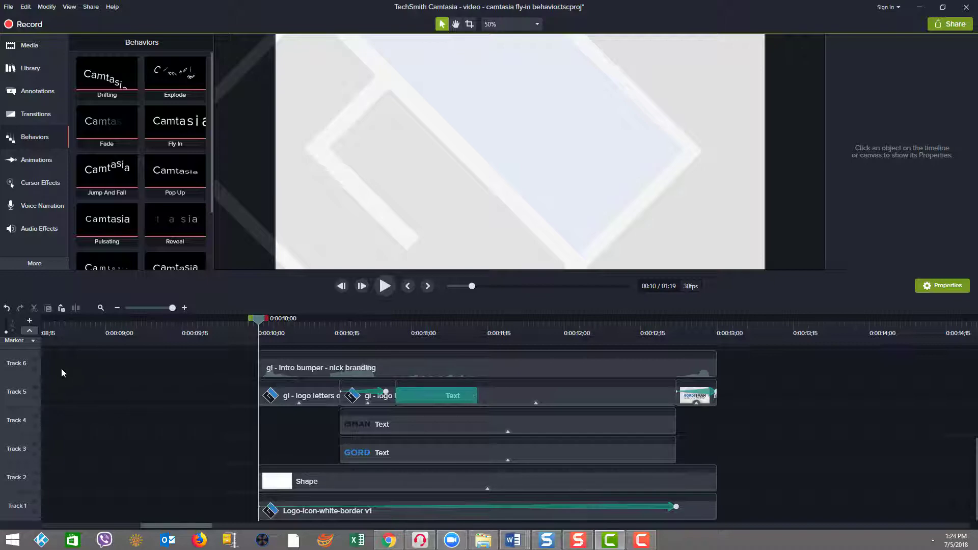
{"action": "key", "text": "ctrl+y"}
{"action": "key", "text": "ctrl+y"}
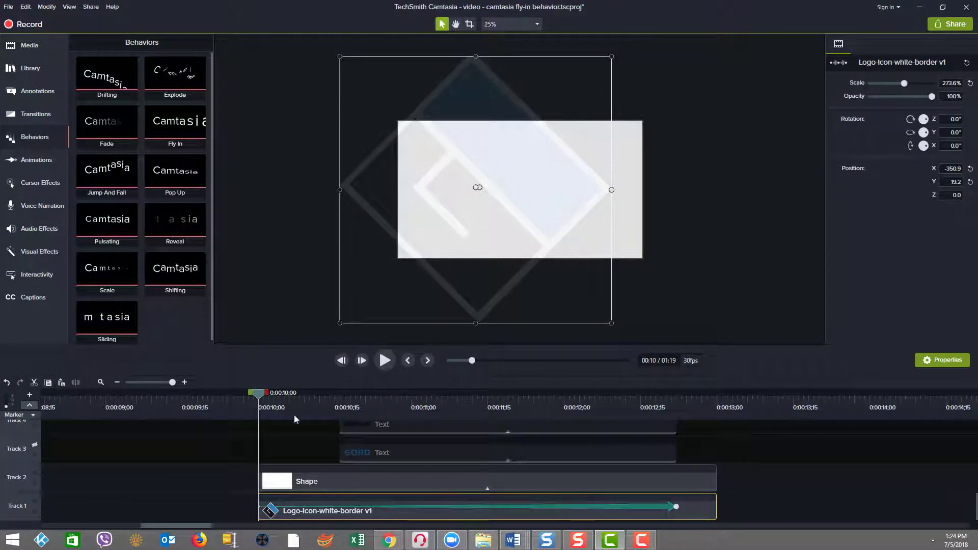
Step: Hide the Track 2 shape, scrub the logo's fly-in, and select its animation
{"action": "left_click", "coordinate": [38, 475]}
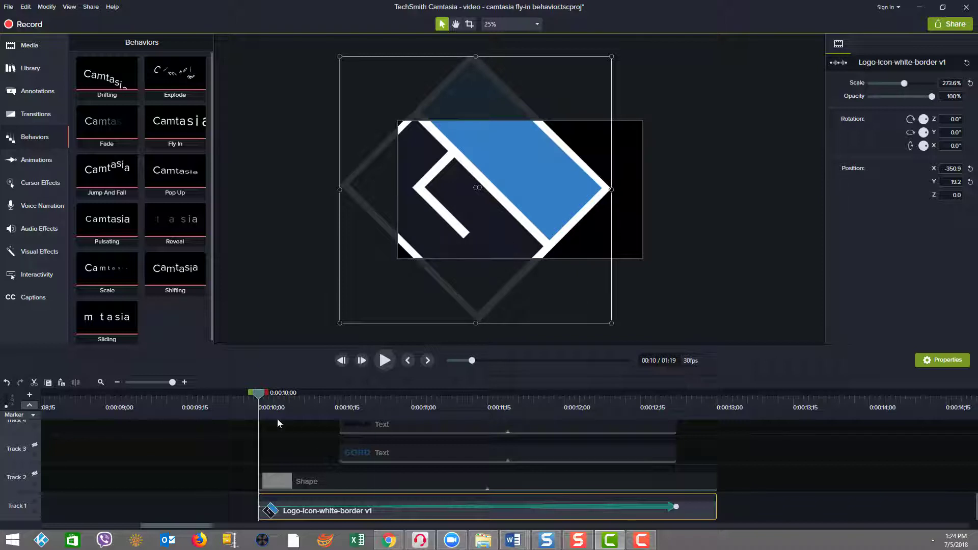
{"action": "left_click_drag", "start_coordinate": [265, 394], "coordinate": [666, 431]}
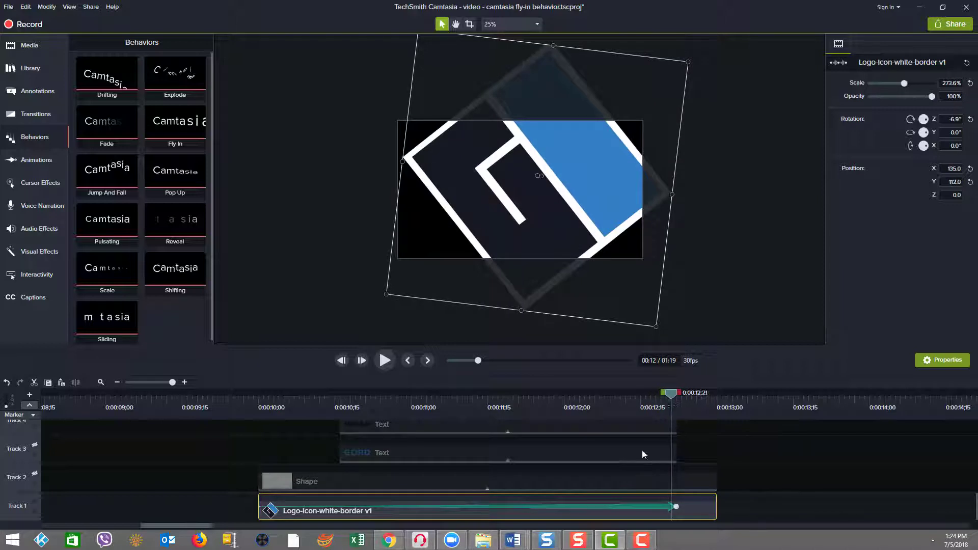
{"action": "left_click", "coordinate": [677, 507]}
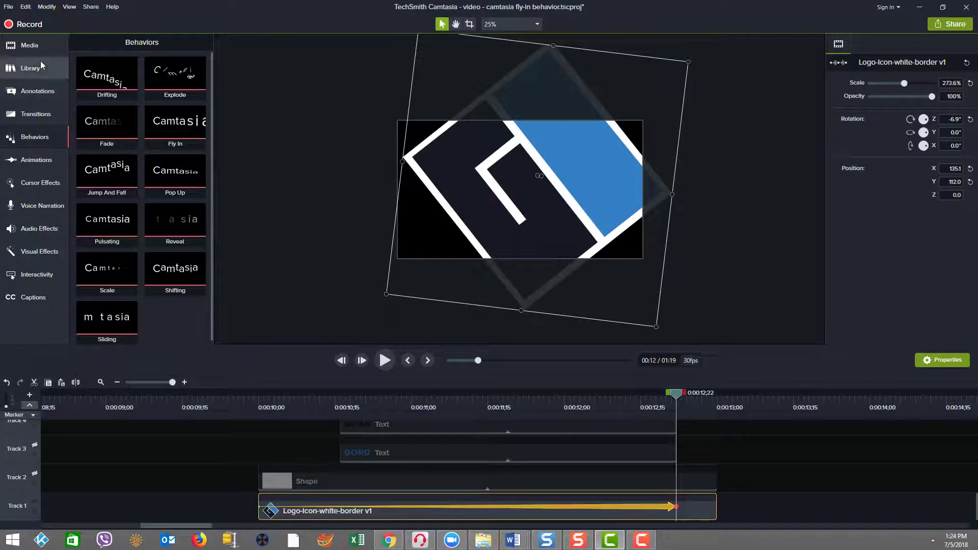
Step: Add a Custom animation rotating the logo to -6.9° at position 135.1, 112.0
{"action": "left_click", "coordinate": [38, 159]}
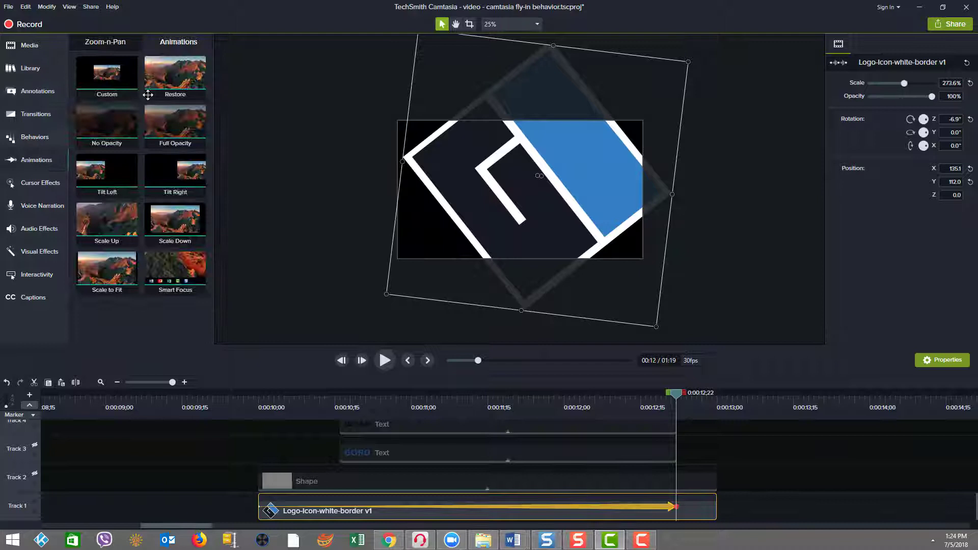
{"action": "left_click", "coordinate": [108, 75]}
{"action": "left_click_drag", "start_coordinate": [210, 221], "coordinate": [109, 77]}
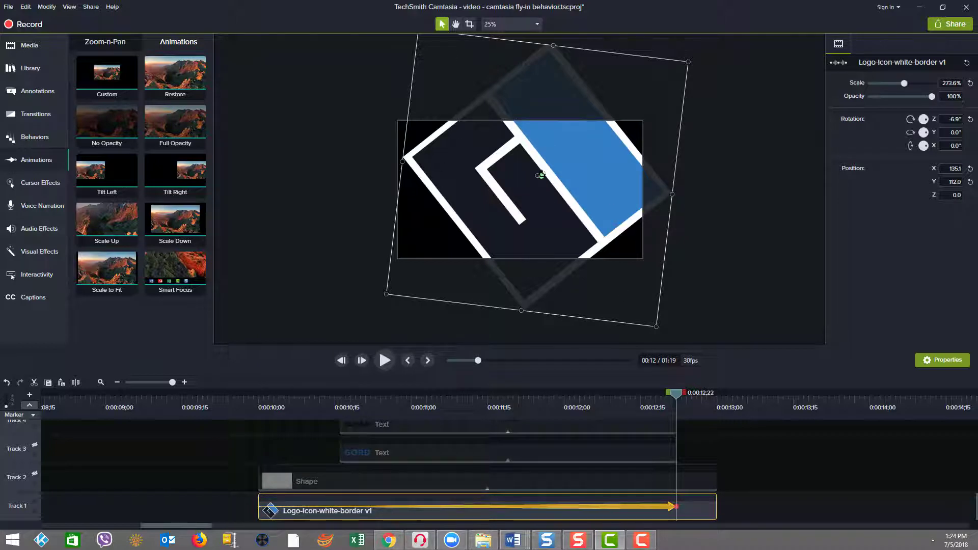
{"action": "left_click_drag", "start_coordinate": [541, 175], "coordinate": [537, 178]}
{"action": "left_click", "coordinate": [947, 83]}
Step: Show the white shape track again and select its Shape clip
{"action": "left_click", "coordinate": [402, 515]}
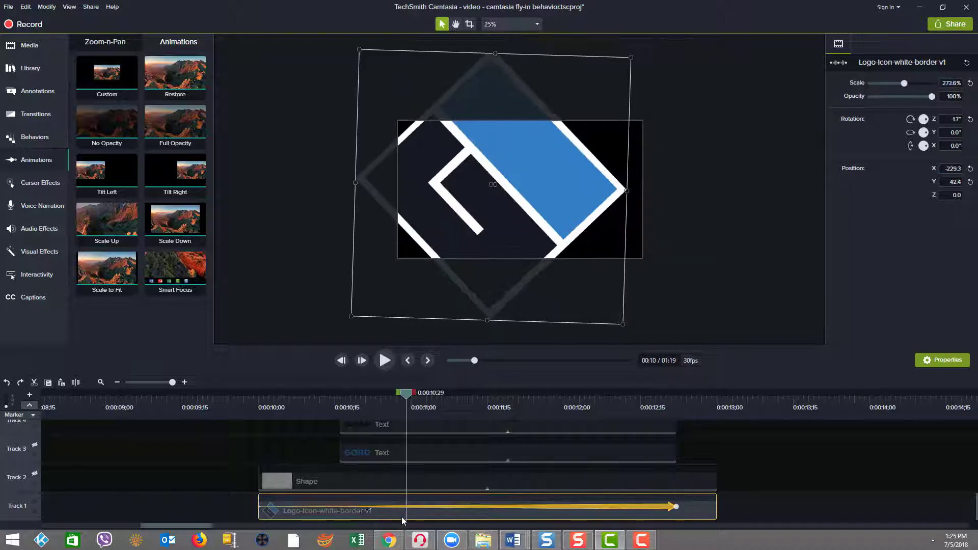
{"action": "left_click", "coordinate": [34, 476]}
{"action": "left_click", "coordinate": [284, 479]}
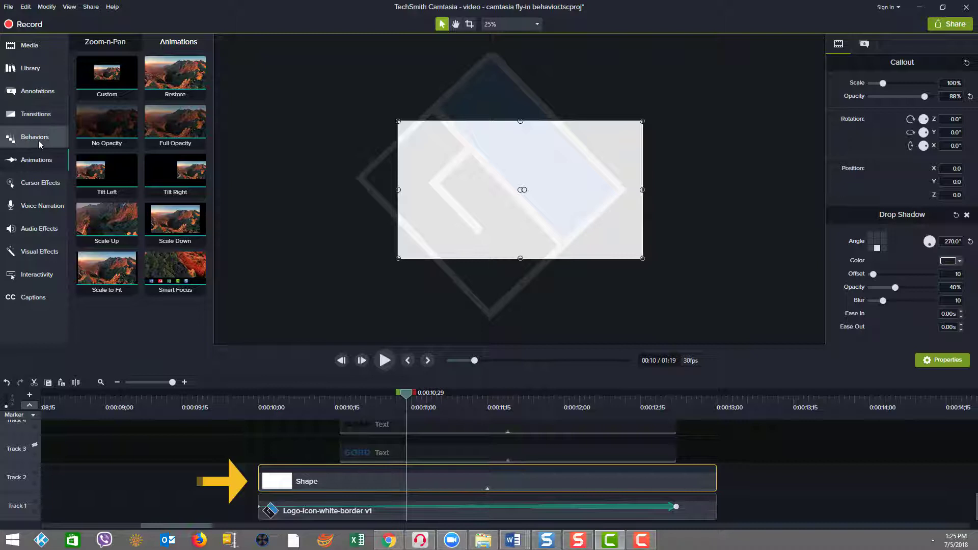
Step: Confirm the white shape's opacity at 88%, then scrub the preview through shape and logo
{"action": "left_click", "coordinate": [37, 91]}
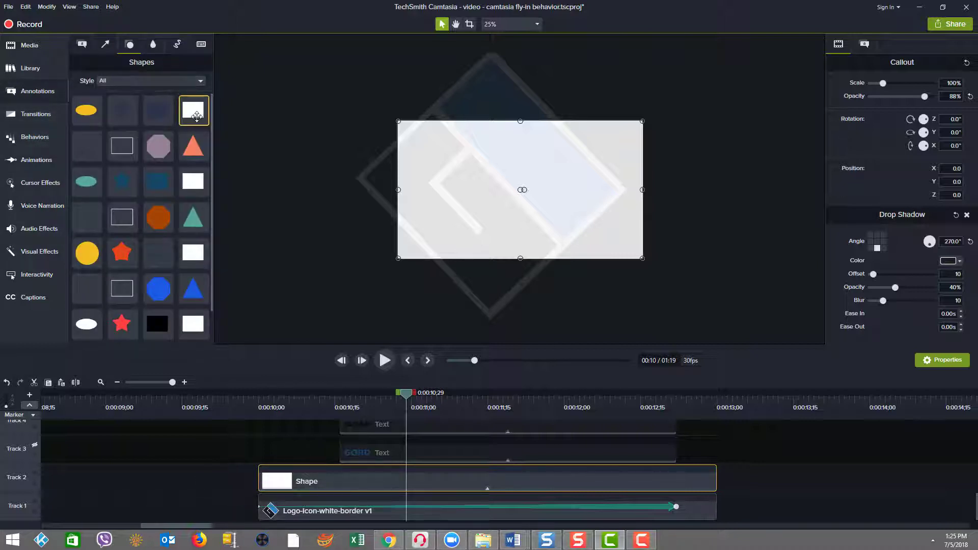
{"action": "mouse_move", "coordinate": [194, 110]}
{"action": "left_mouse_down"}
{"action": "mouse_move", "coordinate": [444, 134]}
{"action": "mouse_move", "coordinate": [283, 131]}
{"action": "mouse_move", "coordinate": [175, 97]}
{"action": "left_mouse_up"}
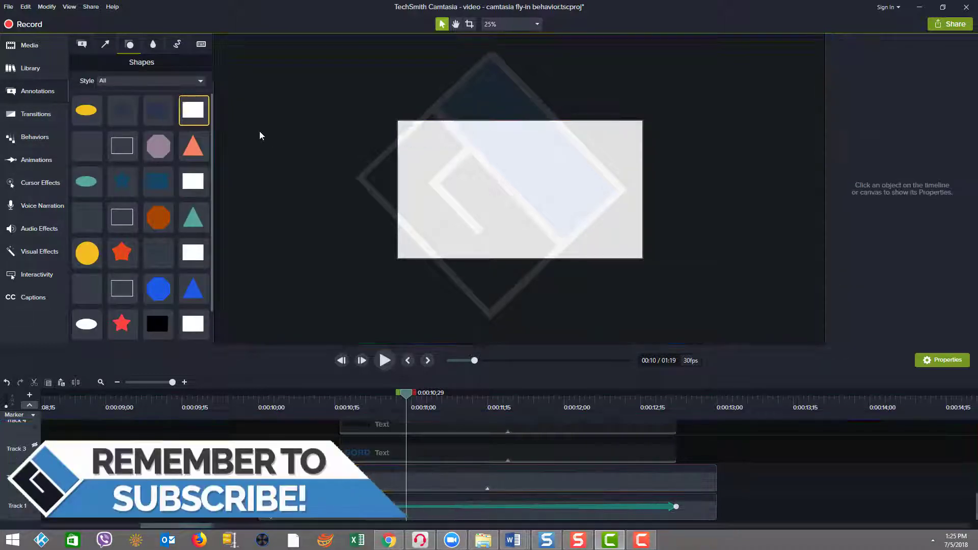
{"action": "left_click", "coordinate": [595, 182]}
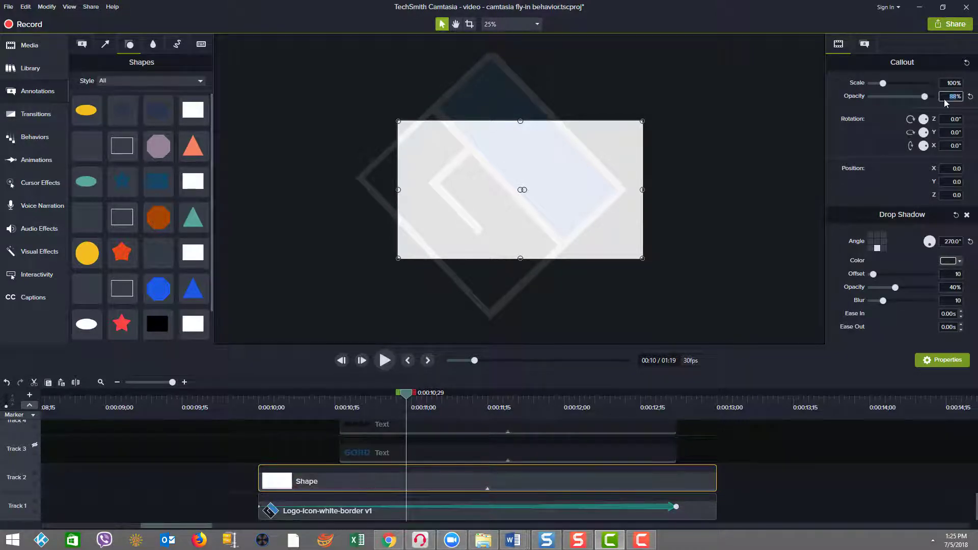
{"action": "type", "text": "100"}
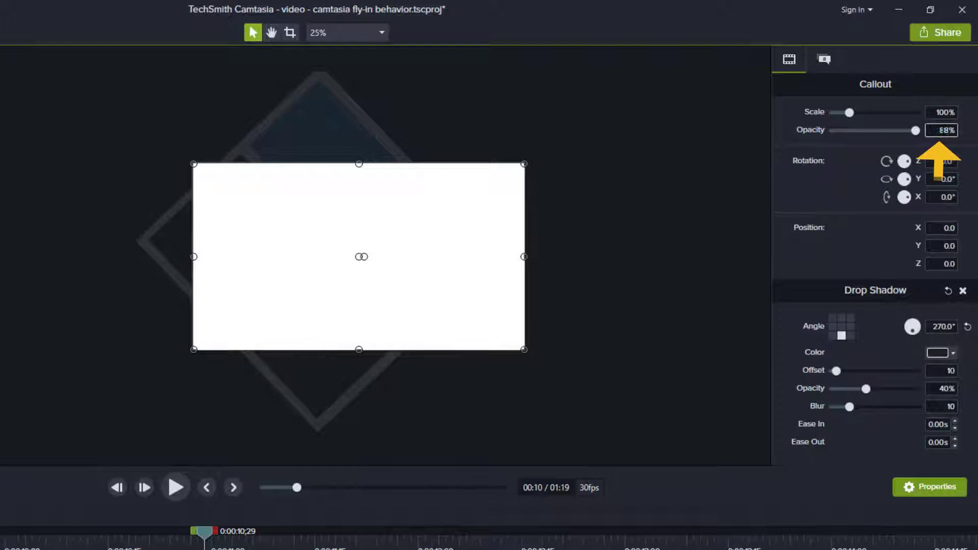
{"action": "key", "text": "Return"}
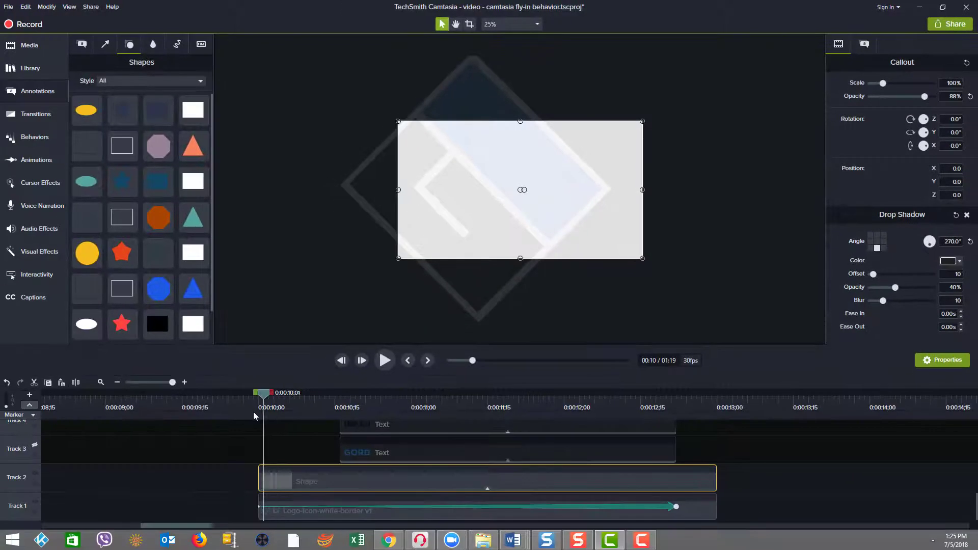
{"action": "left_click_drag", "start_coordinate": [258, 403], "coordinate": [461, 415]}
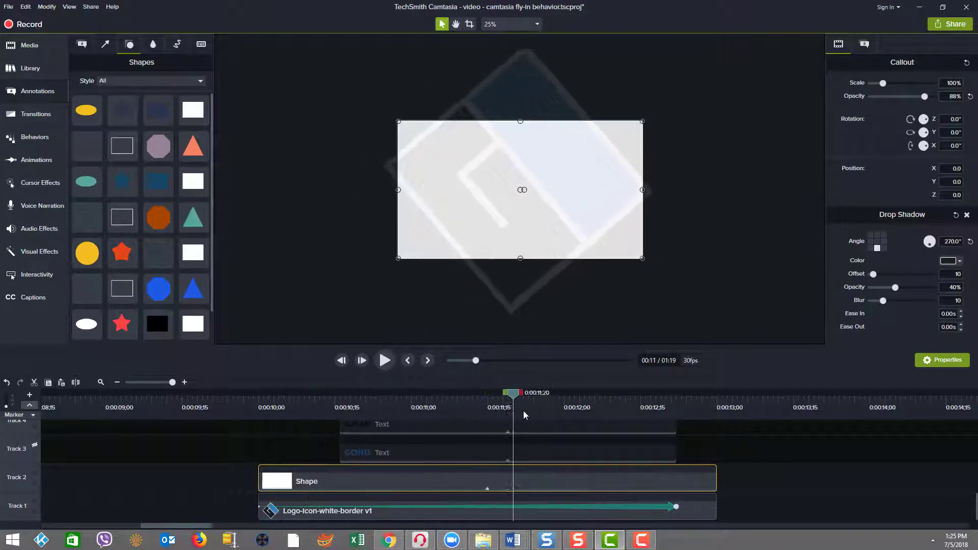
{"action": "left_click_drag", "start_coordinate": [524, 416], "coordinate": [253, 430]}
Step: Apply the Fly In behavior to the logo letters clip on Track 5
{"action": "scroll", "coordinate": [212, 452], "scroll_direction": "up", "scroll_amount": 2}
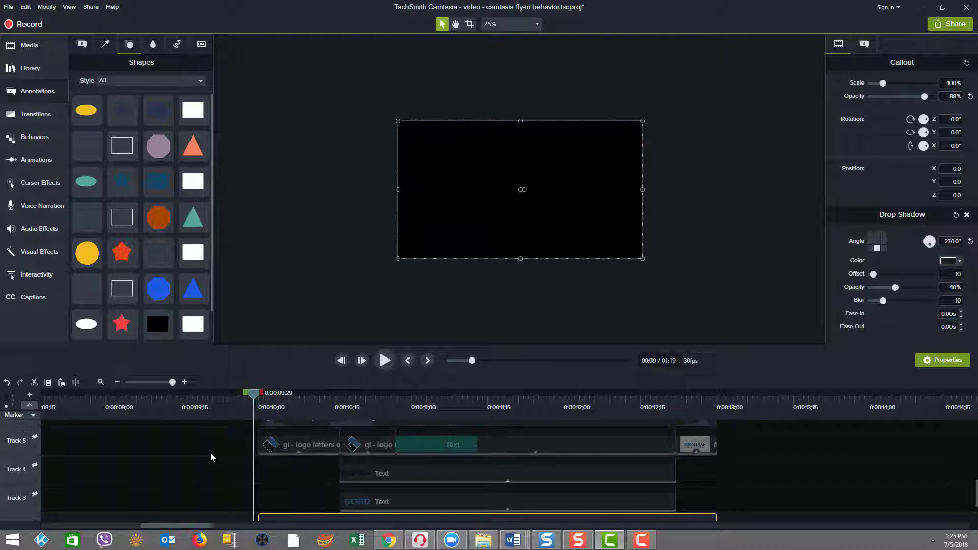
{"action": "scroll", "coordinate": [209, 455], "scroll_direction": "down", "scroll_amount": 2}
{"action": "scroll", "coordinate": [71, 448], "scroll_direction": "up", "scroll_amount": 3}
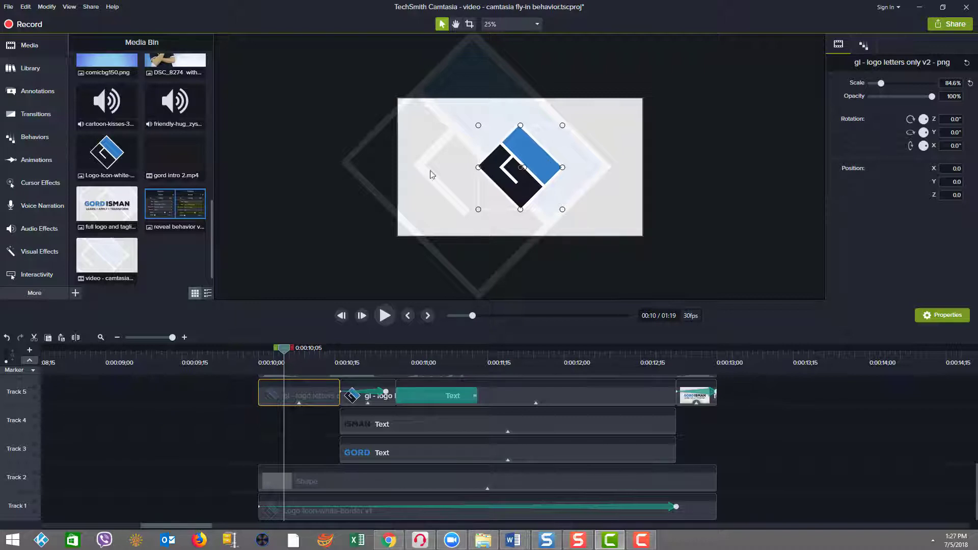
{"action": "mouse_move", "coordinate": [91, 153]}
{"action": "left_mouse_down"}
{"action": "mouse_move", "coordinate": [285, 168]}
{"action": "mouse_move", "coordinate": [133, 151]}
{"action": "mouse_move", "coordinate": [97, 158]}
{"action": "mouse_move", "coordinate": [283, 392]}
{"action": "left_mouse_up"}
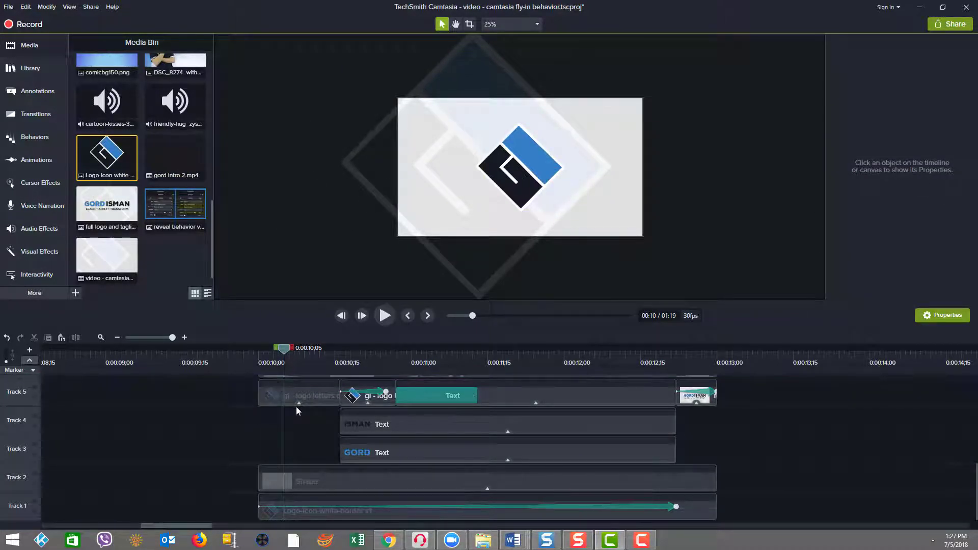
{"action": "left_click", "coordinate": [300, 406]}
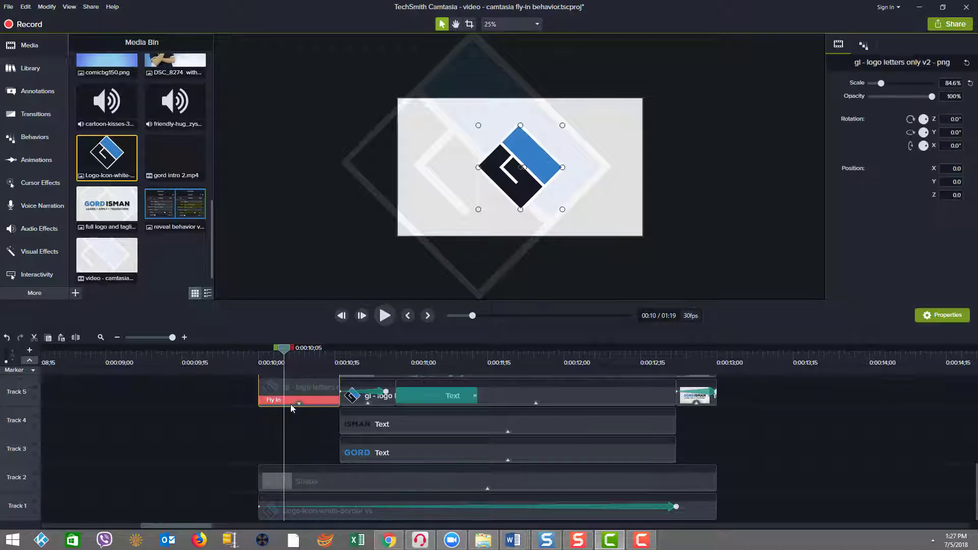
{"action": "left_click", "coordinate": [291, 402]}
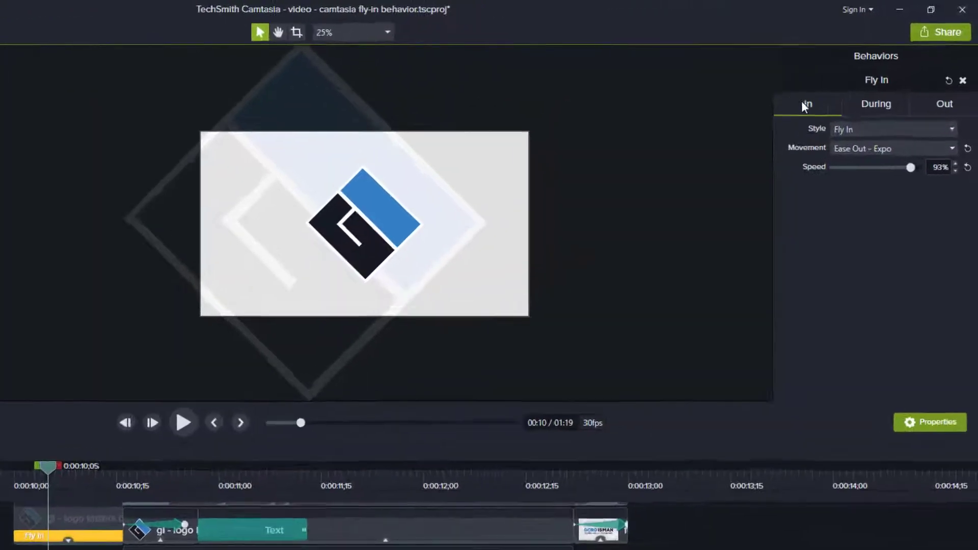
Step: Set the Fly In entry to Ease Out - Expo at speed 90 and preview it
{"action": "left_click", "coordinate": [876, 104]}
{"action": "left_click", "coordinate": [945, 105]}
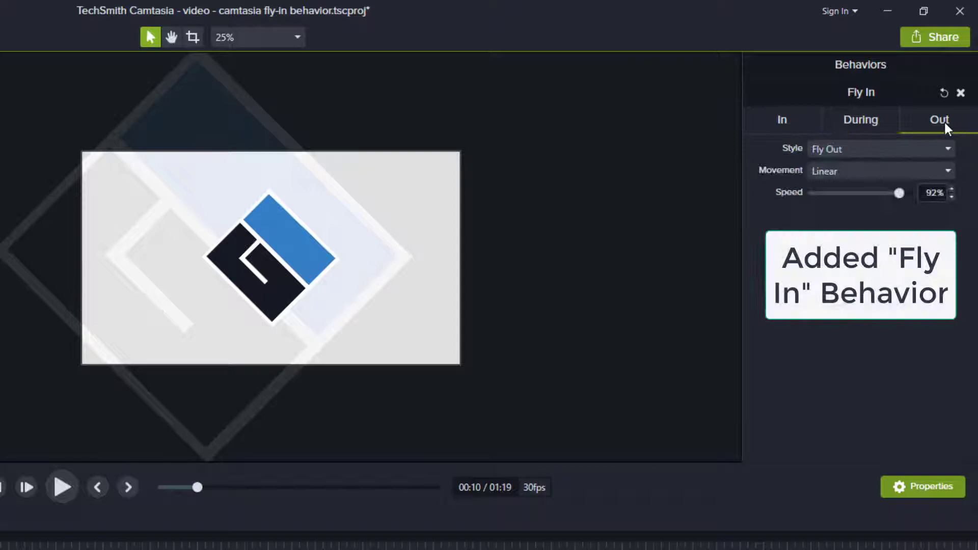
{"action": "left_click", "coordinate": [779, 121]}
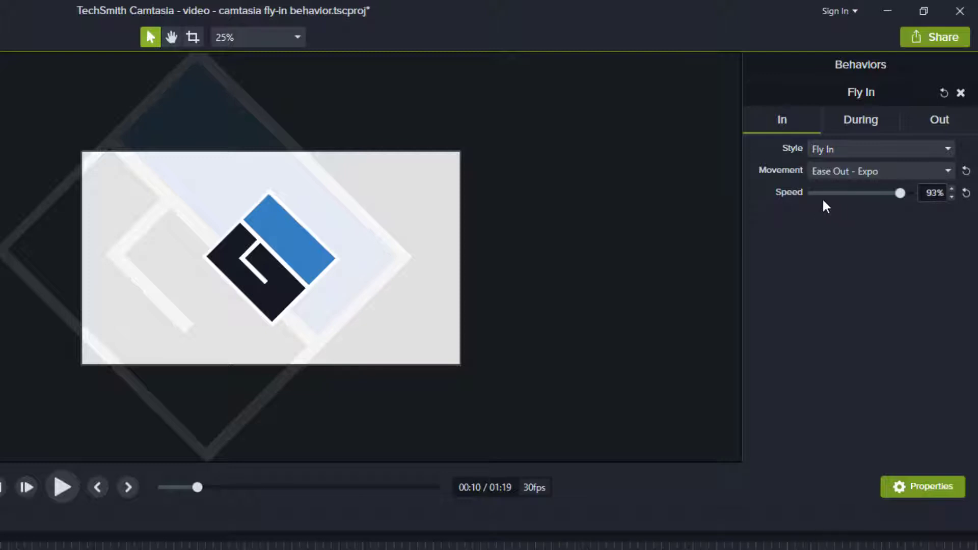
{"action": "left_click", "coordinate": [944, 198]}
{"action": "type", "text": "90"}
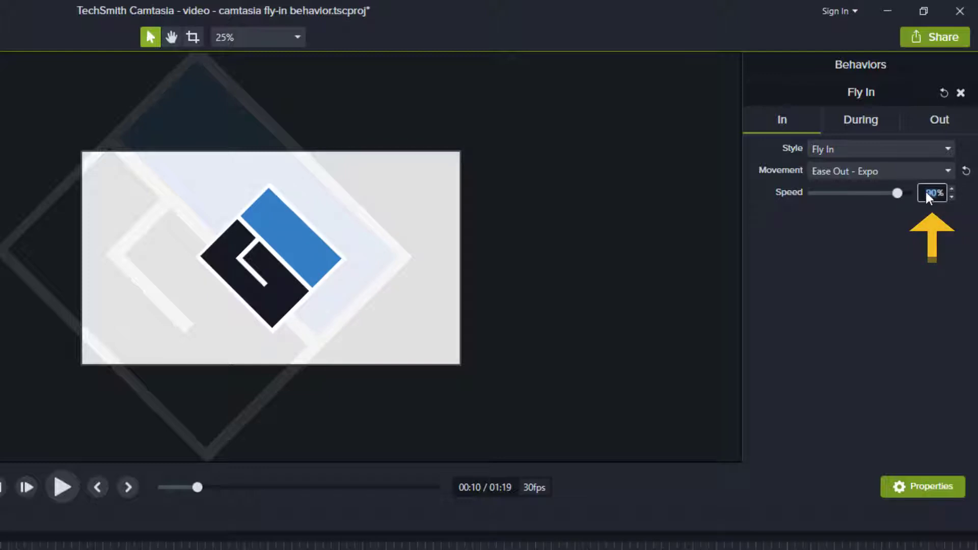
{"action": "key", "text": "Return"}
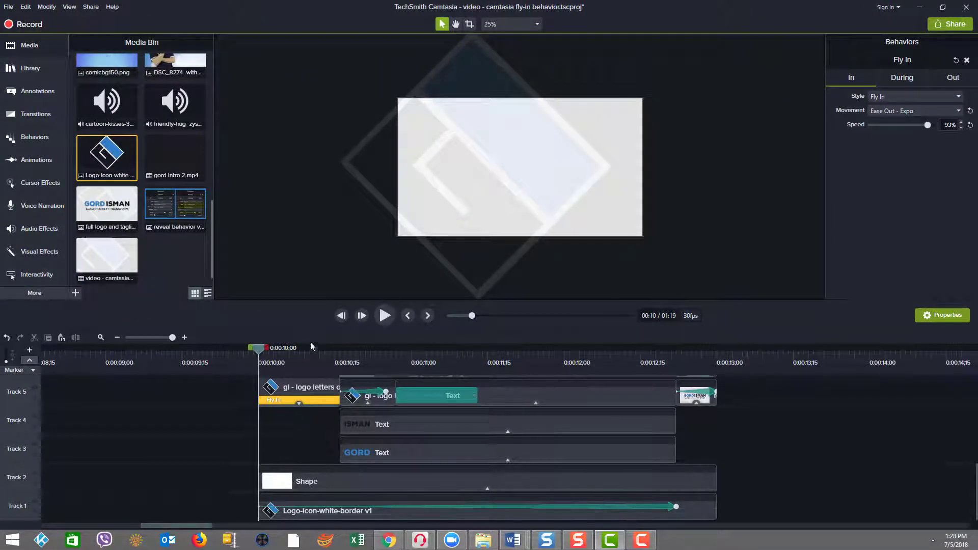
{"action": "left_click", "coordinate": [386, 320]}
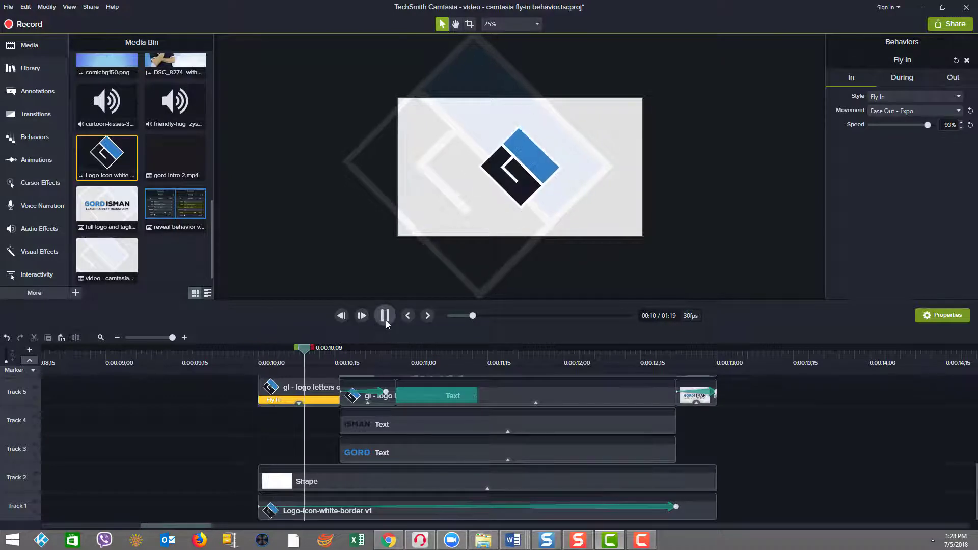
{"action": "left_click", "coordinate": [387, 320]}
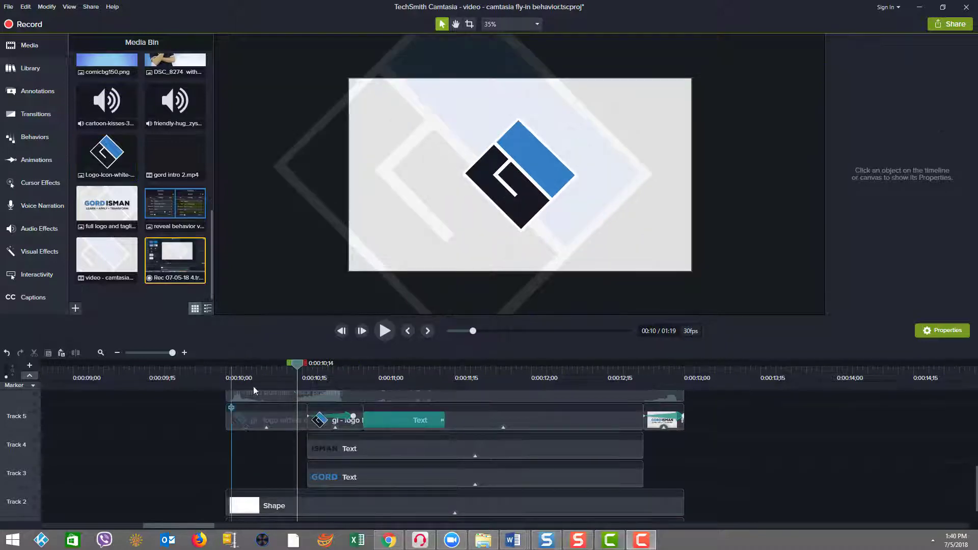
Step: Select the logo's rotation animation and check it reaches 90.0° Y rotation by 0:00:10;25
{"action": "left_click", "coordinate": [301, 375]}
{"action": "left_click_drag", "start_coordinate": [299, 369], "coordinate": [307, 366]}
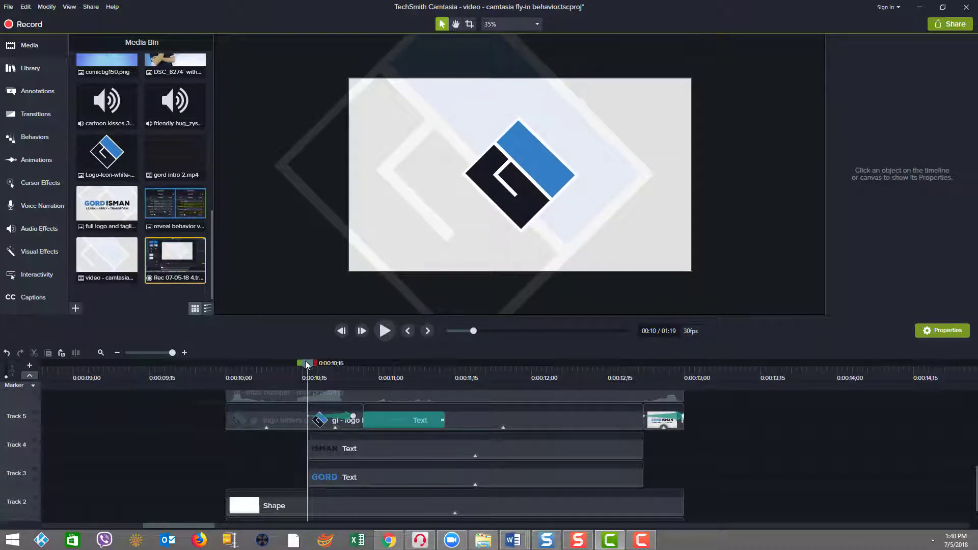
{"action": "left_click", "coordinate": [306, 424]}
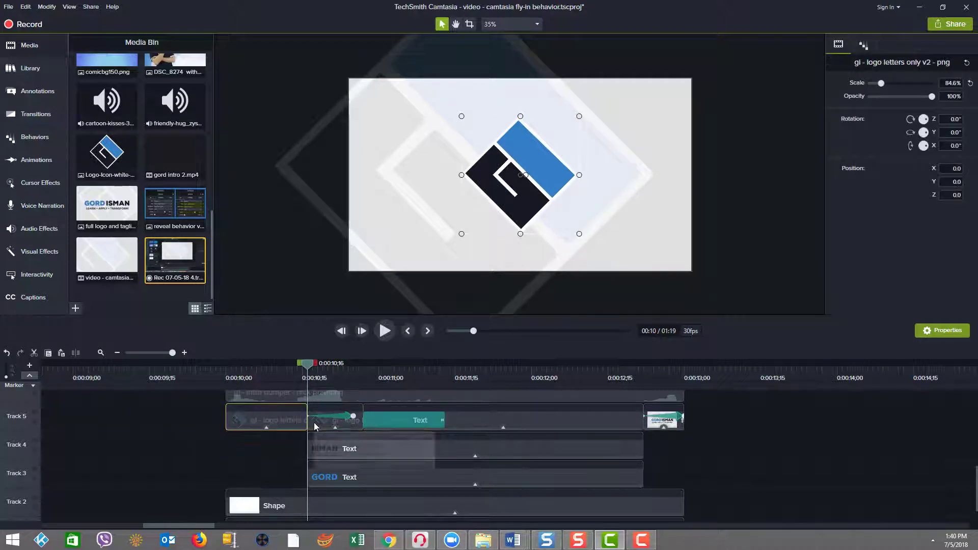
{"action": "left_click", "coordinate": [314, 421]}
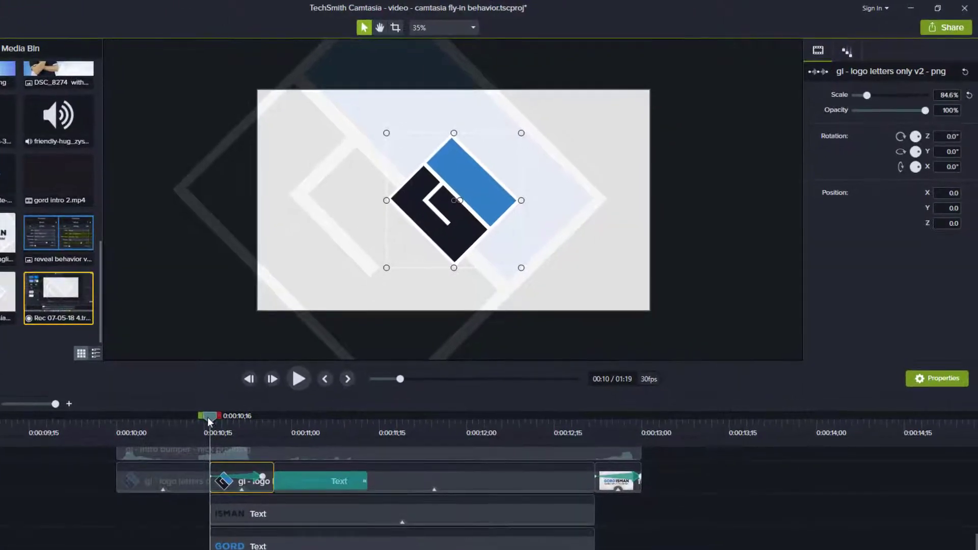
{"action": "left_click_drag", "start_coordinate": [218, 412], "coordinate": [257, 410]}
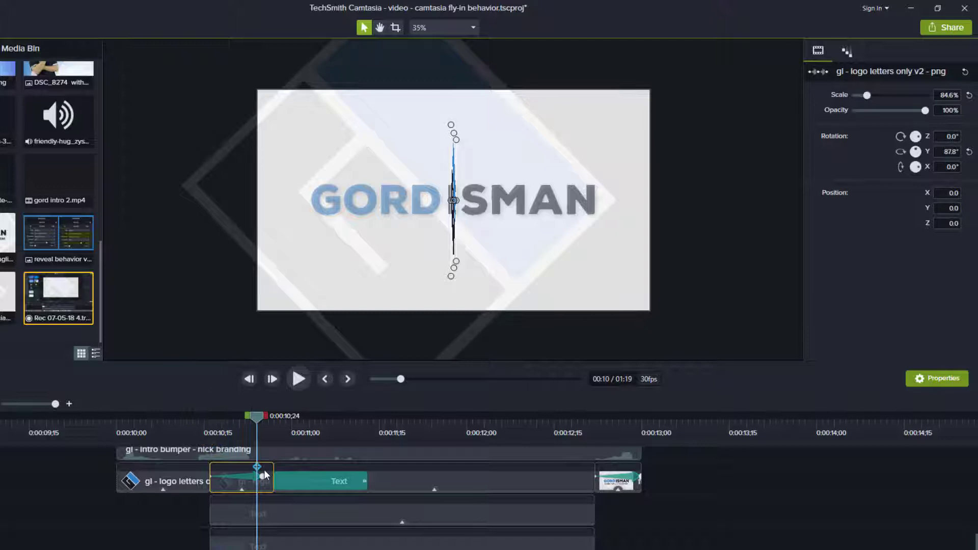
{"action": "left_click", "coordinate": [263, 474]}
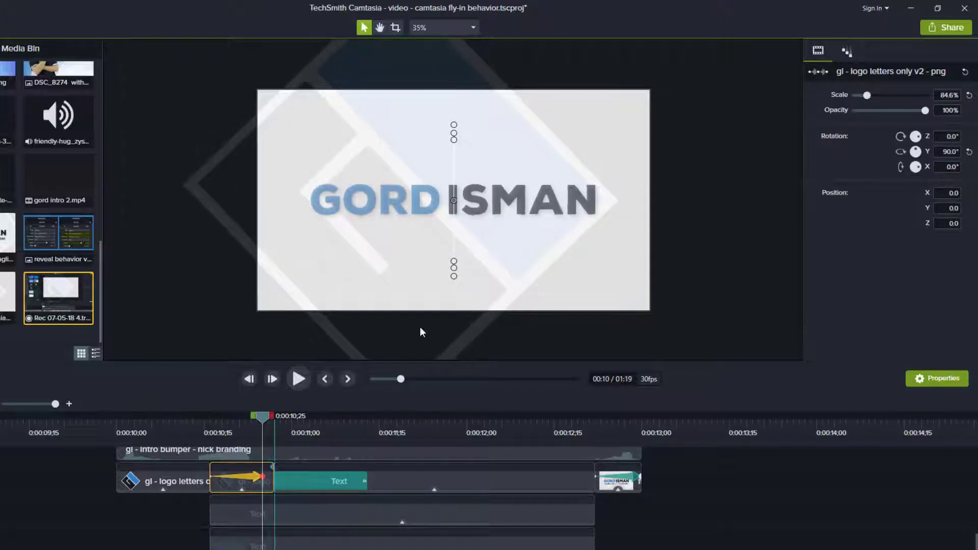
{"action": "left_click", "coordinate": [947, 151]}
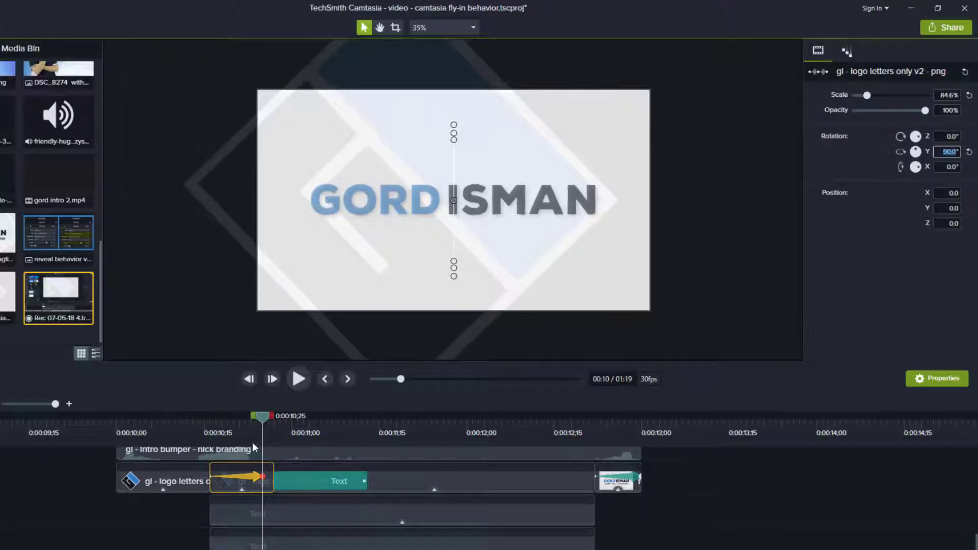
Step: Preview the logo turning edge-on, then select both name text clips on Tracks 3 and 4
{"action": "mouse_move", "coordinate": [261, 415]}
{"action": "left_mouse_down"}
{"action": "mouse_move", "coordinate": [218, 425]}
{"action": "mouse_move", "coordinate": [278, 407]}
{"action": "left_mouse_up"}
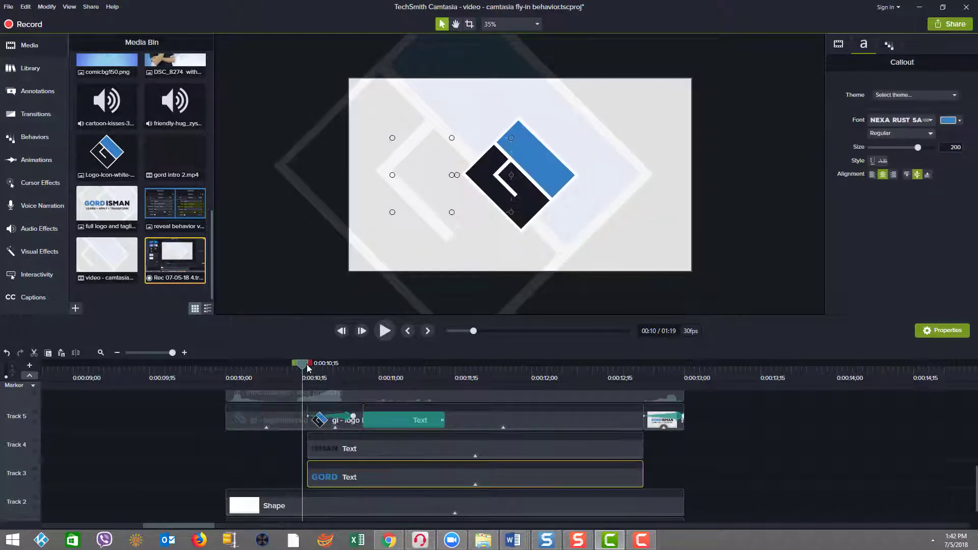
{"action": "left_click_drag", "start_coordinate": [301, 363], "coordinate": [363, 370]}
{"action": "key", "text": "space"}
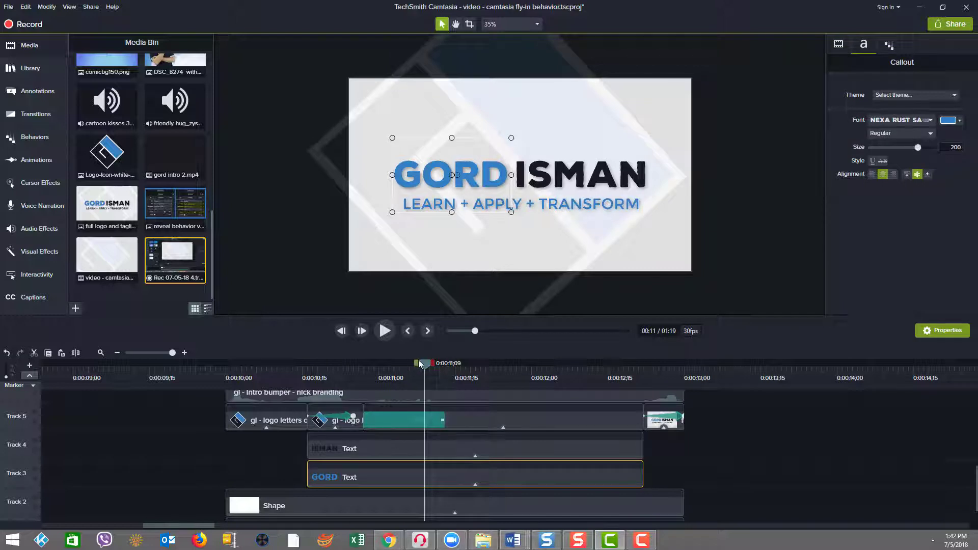
{"action": "left_click_drag", "start_coordinate": [425, 366], "coordinate": [344, 376]}
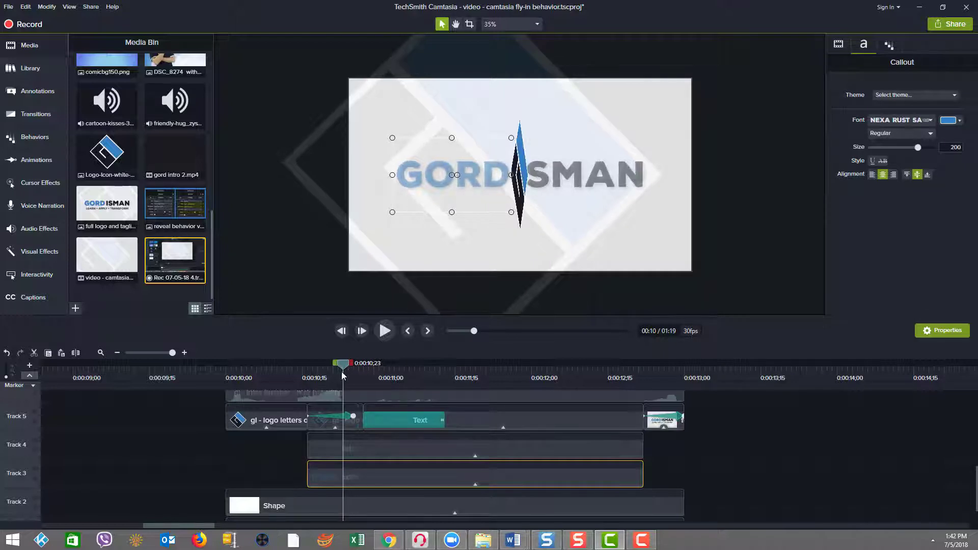
{"action": "left_click", "coordinate": [404, 452], "text": "ctrl"}
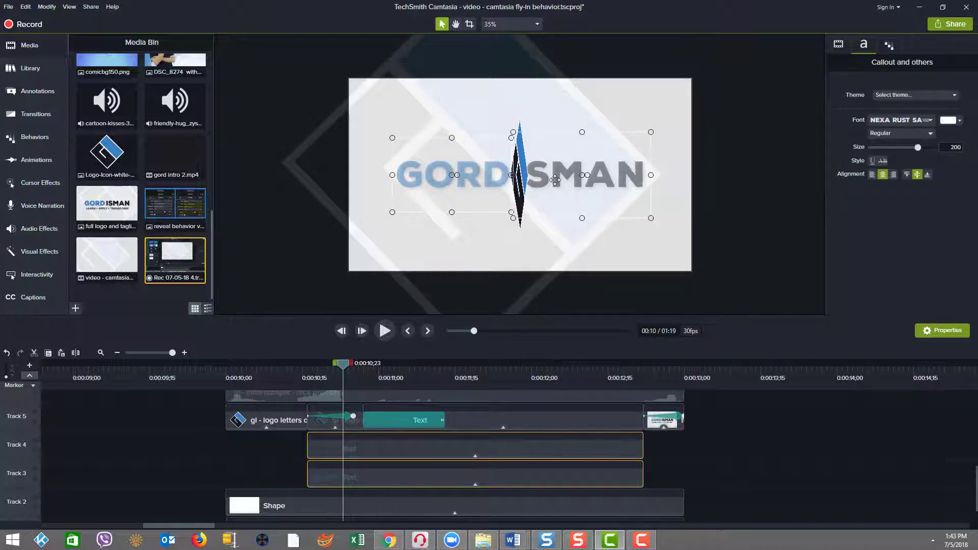
Step: Give the name text's Reveal behavior Right direction, Text - Simultaneous, Ease Out - Expo, 90% speed
{"action": "left_click", "coordinate": [475, 455]}
{"action": "left_click", "coordinate": [375, 453]}
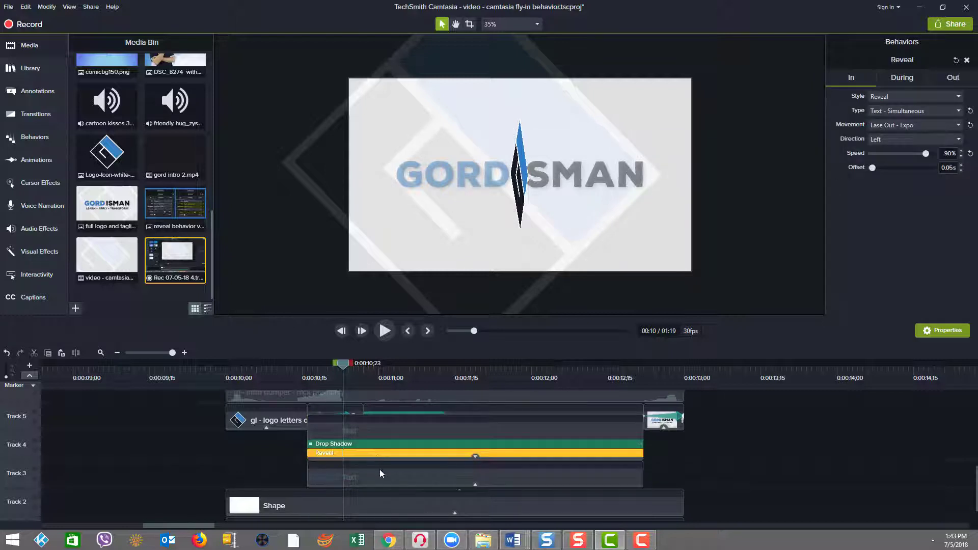
{"action": "left_click", "coordinate": [475, 484]}
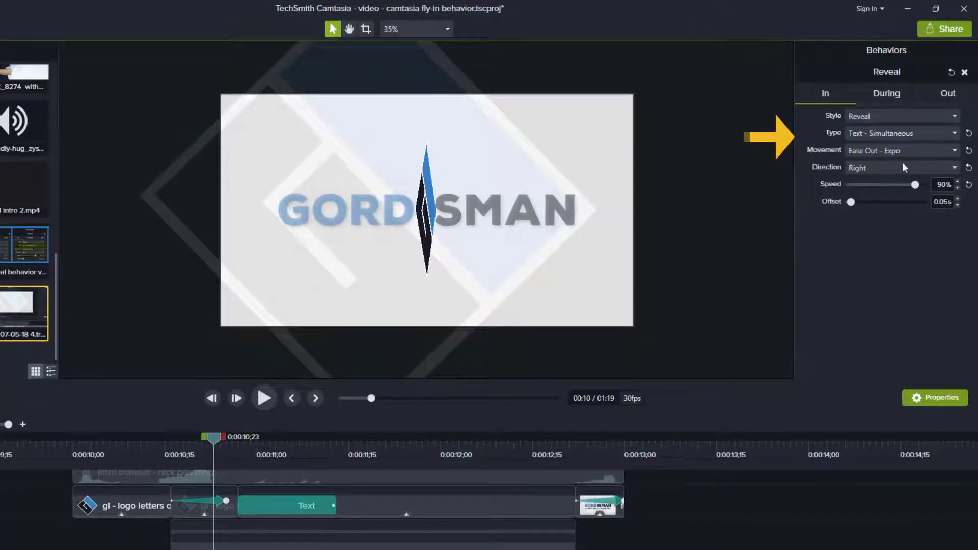
{"action": "left_click", "coordinate": [969, 134]}
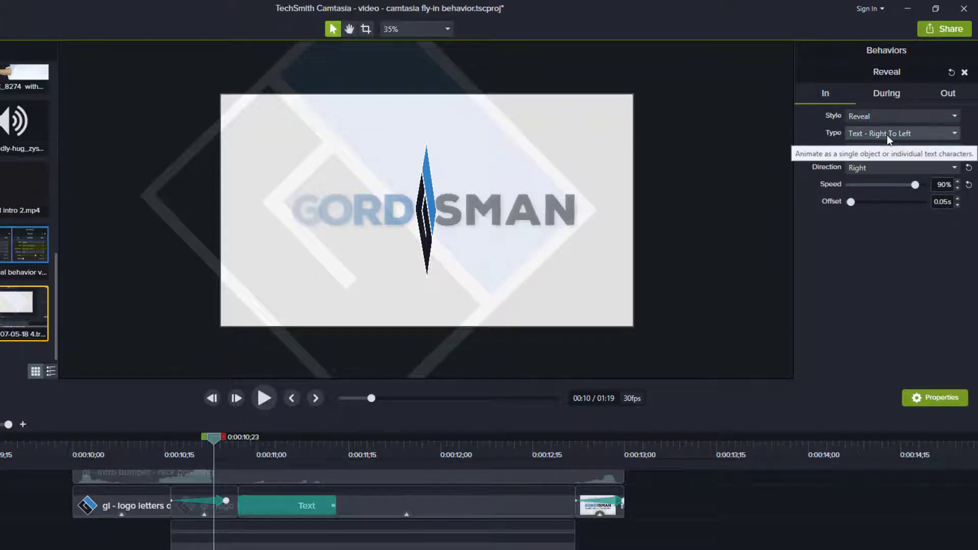
{"action": "scroll", "coordinate": [888, 135], "scroll_direction": "up", "scroll_amount": 2}
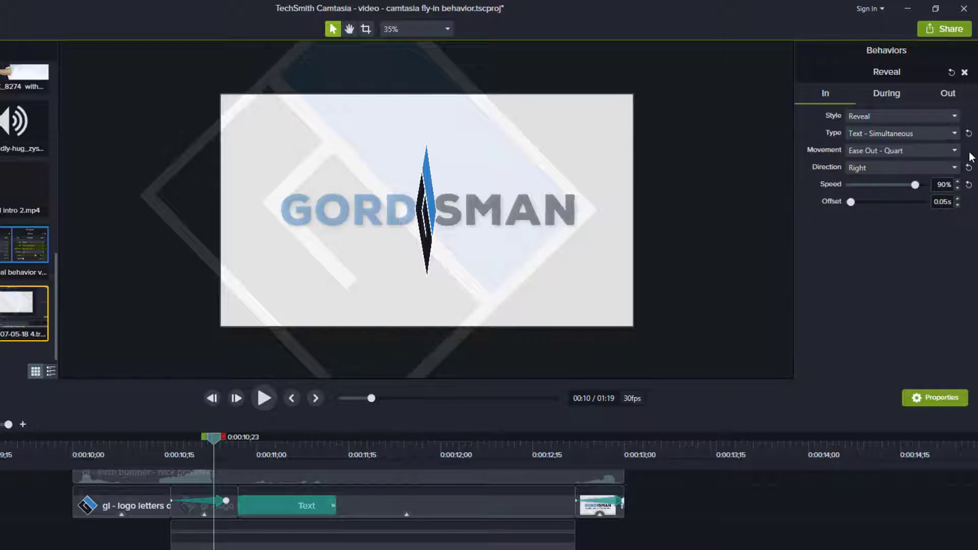
{"action": "left_click", "coordinate": [969, 151]}
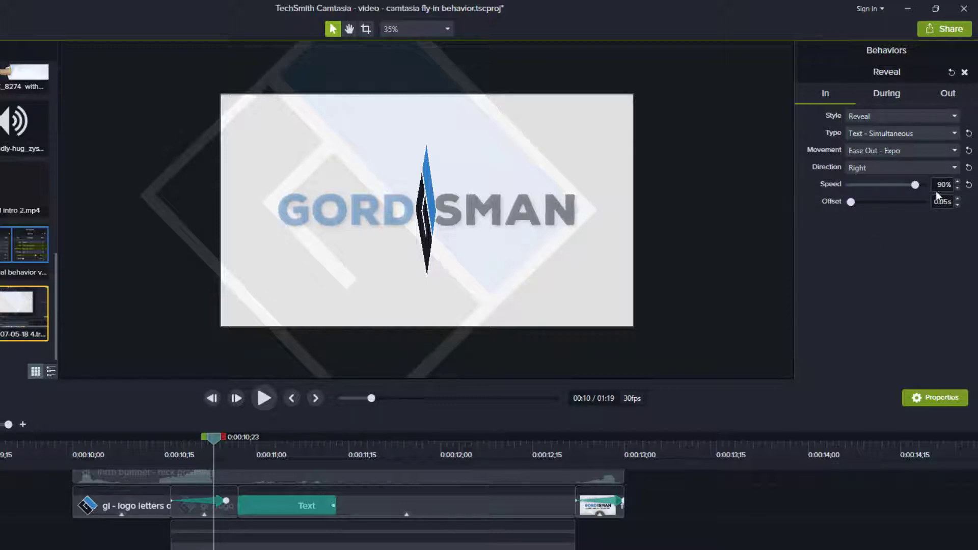
{"action": "left_click", "coordinate": [969, 185]}
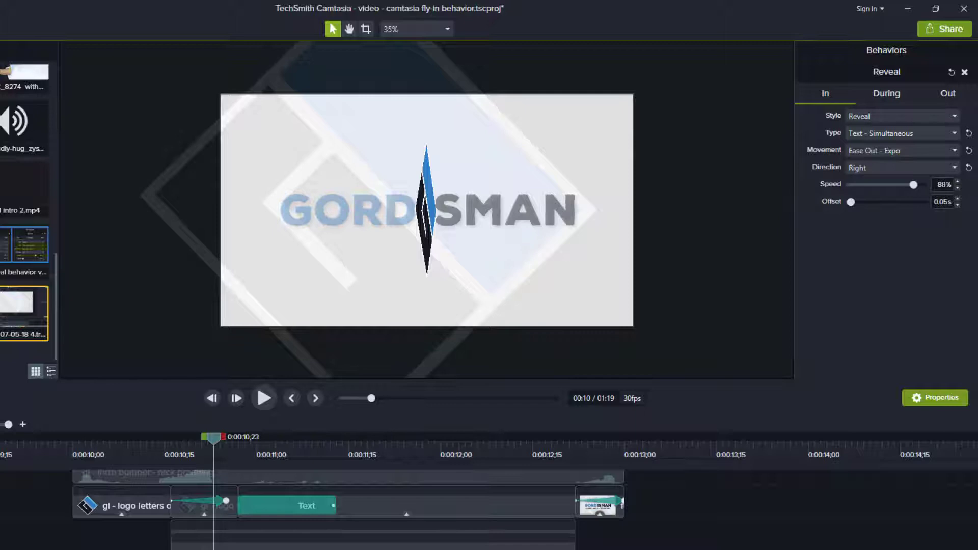
{"action": "key", "text": "ctrl+z"}
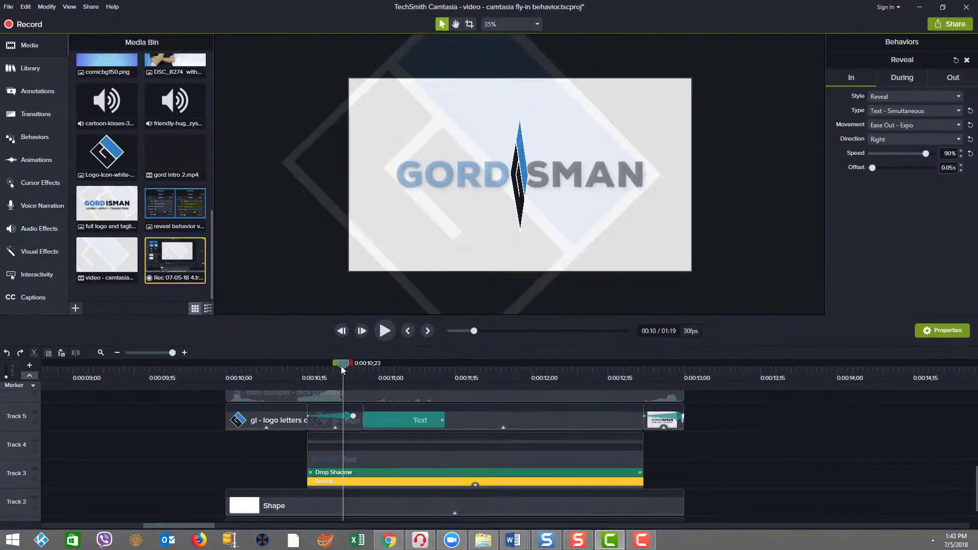
{"action": "left_click_drag", "start_coordinate": [341, 366], "coordinate": [323, 365]}
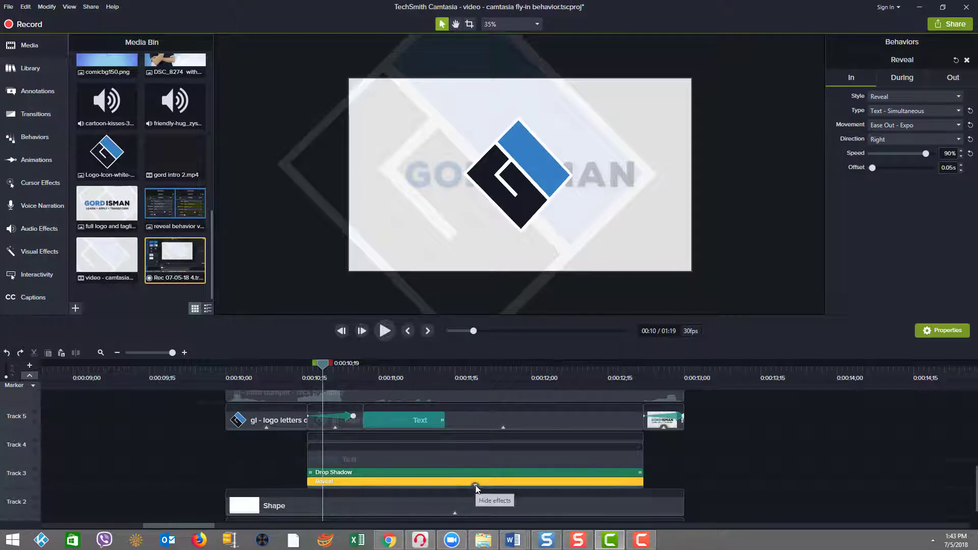
Step: Scrub the preview through the name reveal to the LEARN + APPLY + TRANSFORM tagline
{"action": "left_click", "coordinate": [477, 483]}
{"action": "left_click_drag", "start_coordinate": [294, 454], "coordinate": [408, 469]}
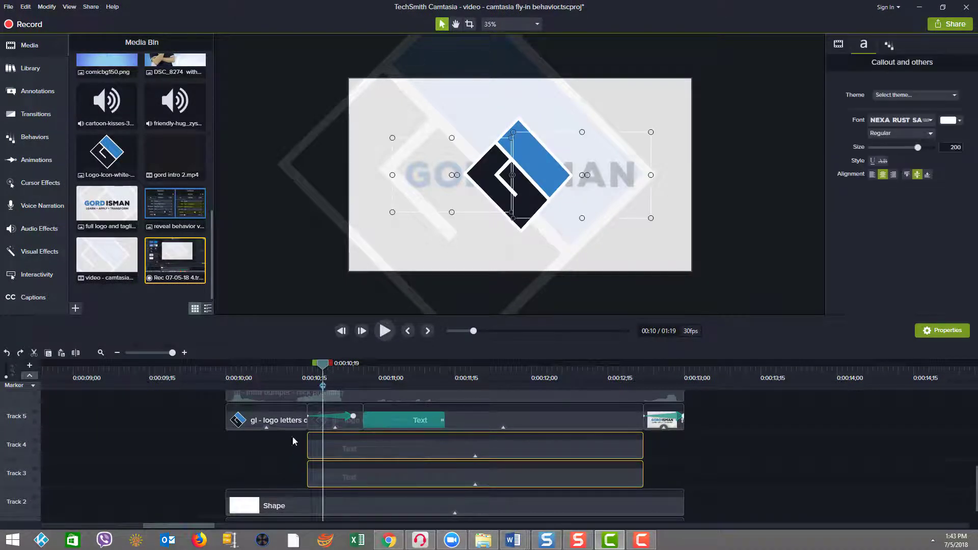
{"action": "left_click", "coordinate": [317, 371]}
{"action": "left_click_drag", "start_coordinate": [305, 371], "coordinate": [353, 368]}
{"action": "left_click_drag", "start_coordinate": [448, 380], "coordinate": [635, 383]}
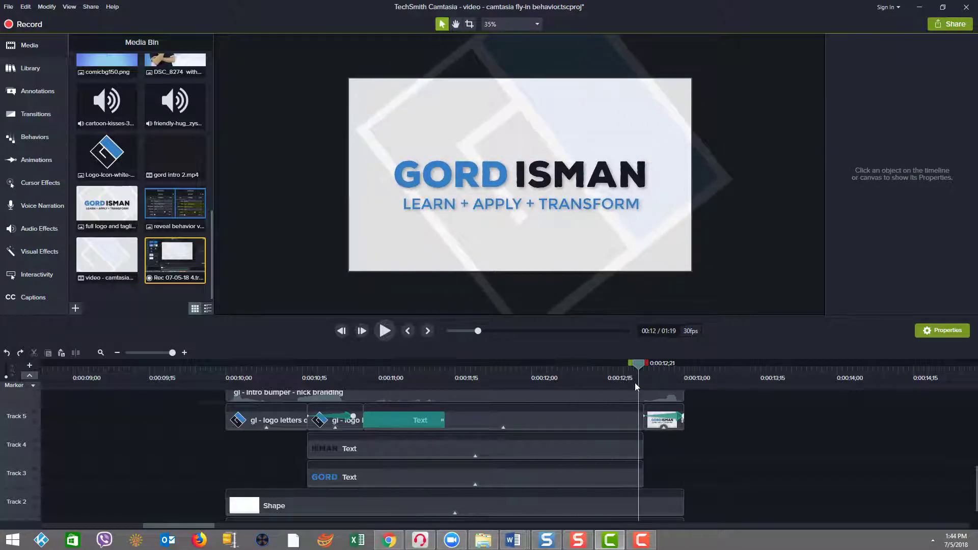
{"action": "left_click_drag", "start_coordinate": [320, 387], "coordinate": [363, 392]}
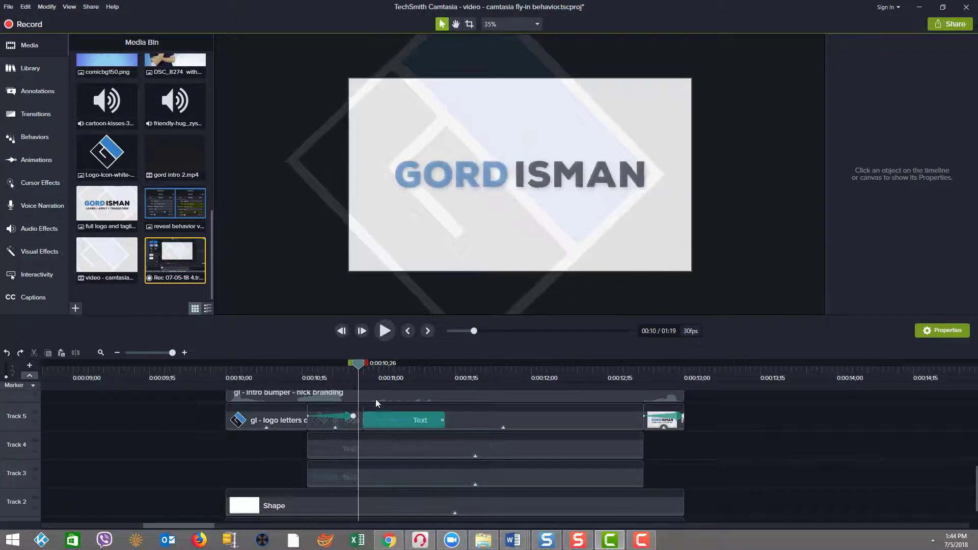
Step: Inspect the second name text clip's Reveal behavior settings, then scrub the preview again
{"action": "left_click", "coordinate": [477, 455]}
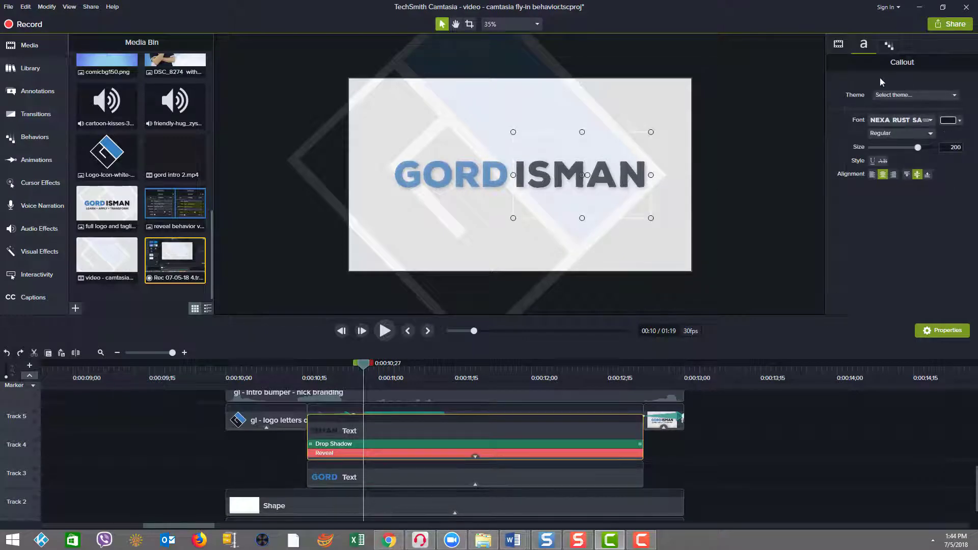
{"action": "left_click", "coordinate": [886, 47]}
{"action": "left_click", "coordinate": [901, 96]}
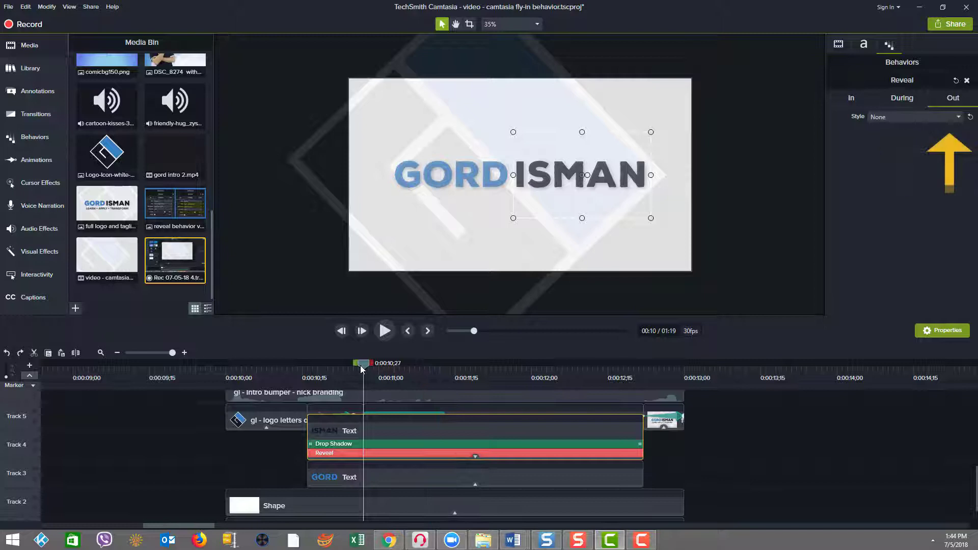
{"action": "left_click_drag", "start_coordinate": [363, 365], "coordinate": [637, 367]}
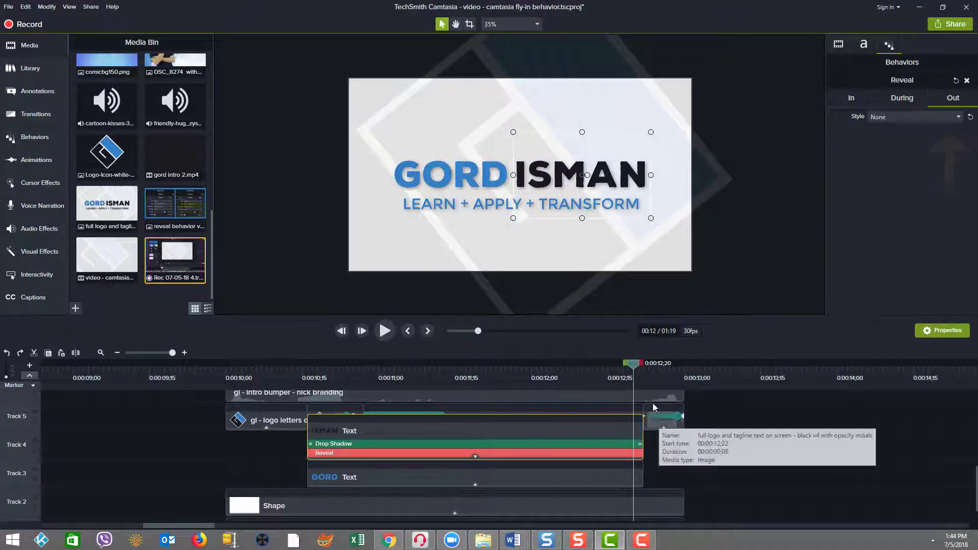
{"action": "left_click_drag", "start_coordinate": [320, 366], "coordinate": [439, 373]}
Step: Select the Track 5 tagline callout and preview its Barn door transition bringing the tagline in
{"action": "left_click", "coordinate": [470, 442]}
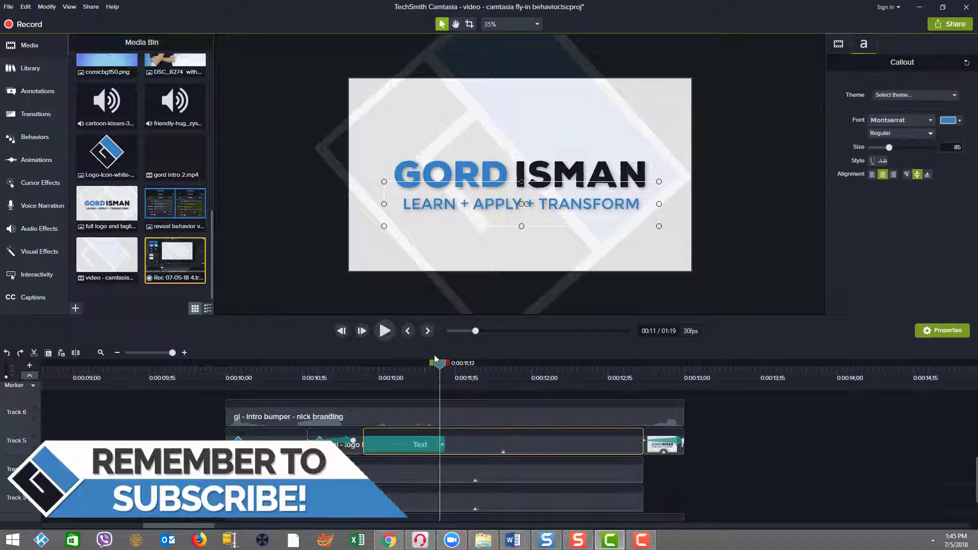
{"action": "left_click_drag", "start_coordinate": [439, 366], "coordinate": [406, 366]}
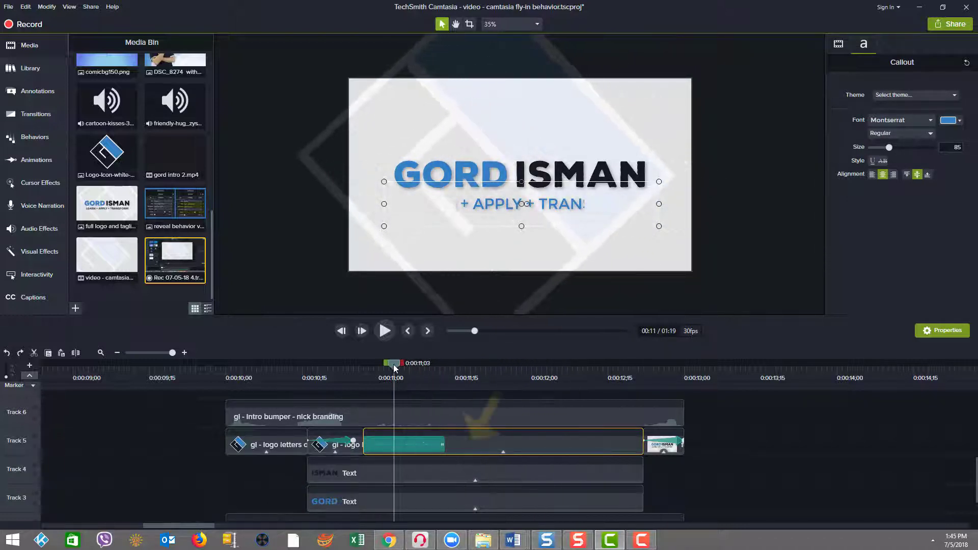
{"action": "left_click", "coordinate": [383, 444]}
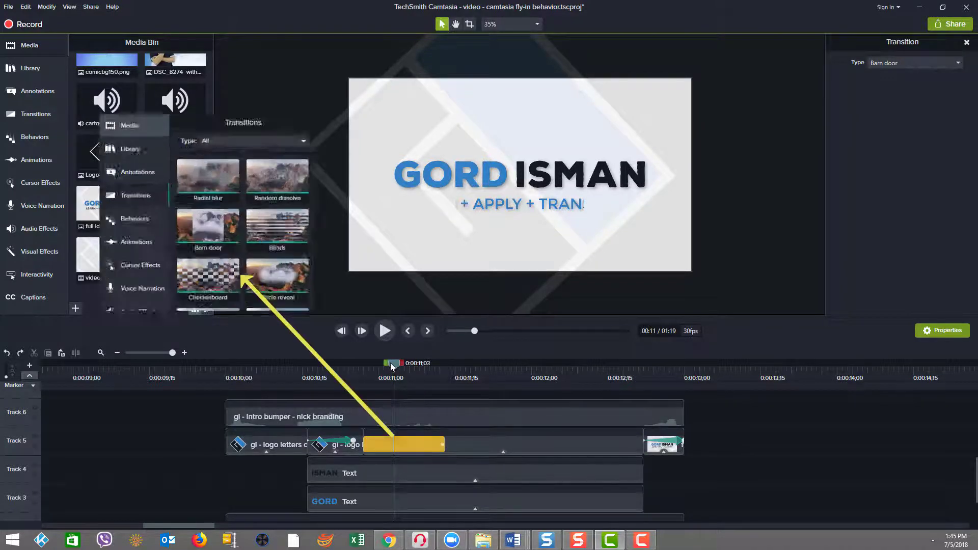
{"action": "left_click", "coordinate": [364, 372]}
{"action": "mouse_move", "coordinate": [375, 377]}
{"action": "left_mouse_down"}
{"action": "mouse_move", "coordinate": [436, 377]}
{"action": "mouse_move", "coordinate": [382, 377]}
{"action": "left_mouse_up"}
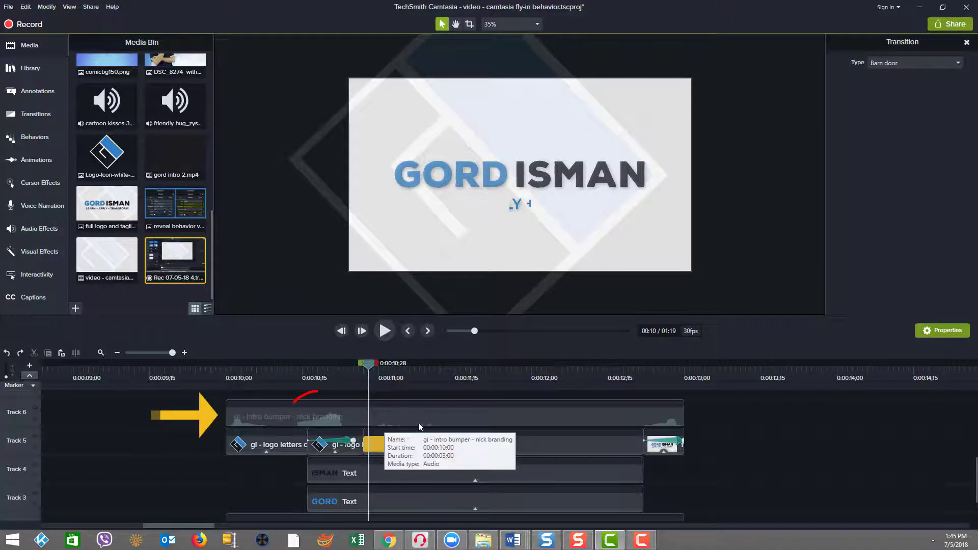
{"action": "left_click_drag", "start_coordinate": [366, 364], "coordinate": [522, 415]}
{"action": "left_click", "coordinate": [521, 414]}
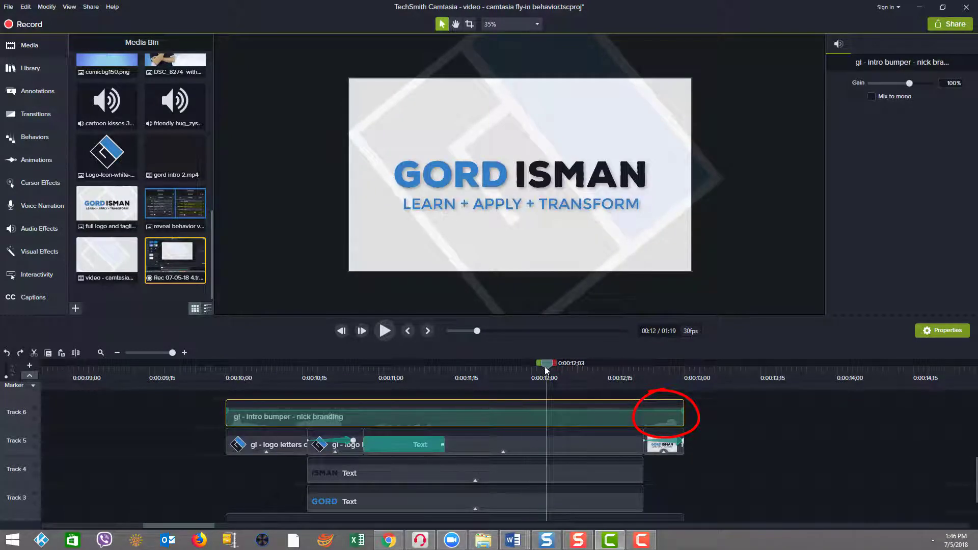
{"action": "left_click_drag", "start_coordinate": [546, 366], "coordinate": [414, 367]}
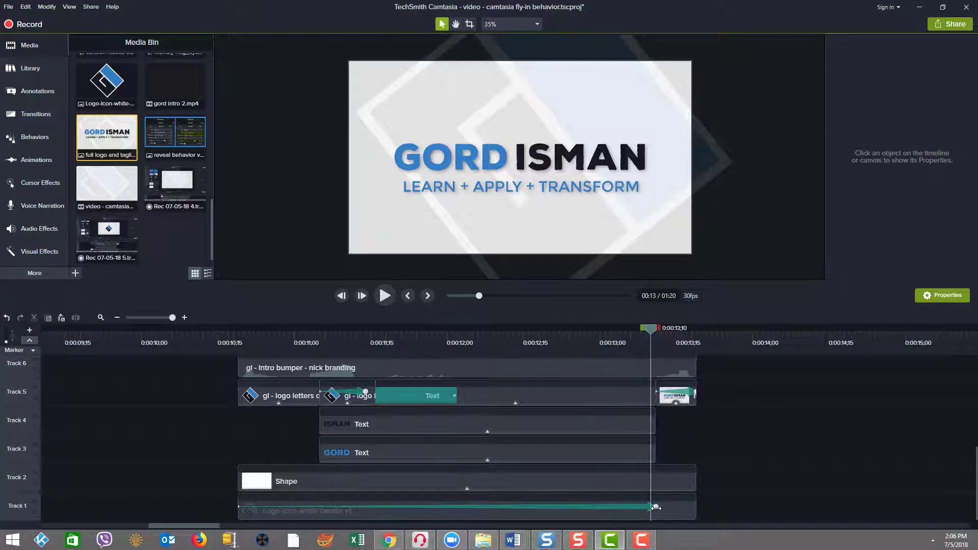
{"action": "left_click", "coordinate": [656, 508]}
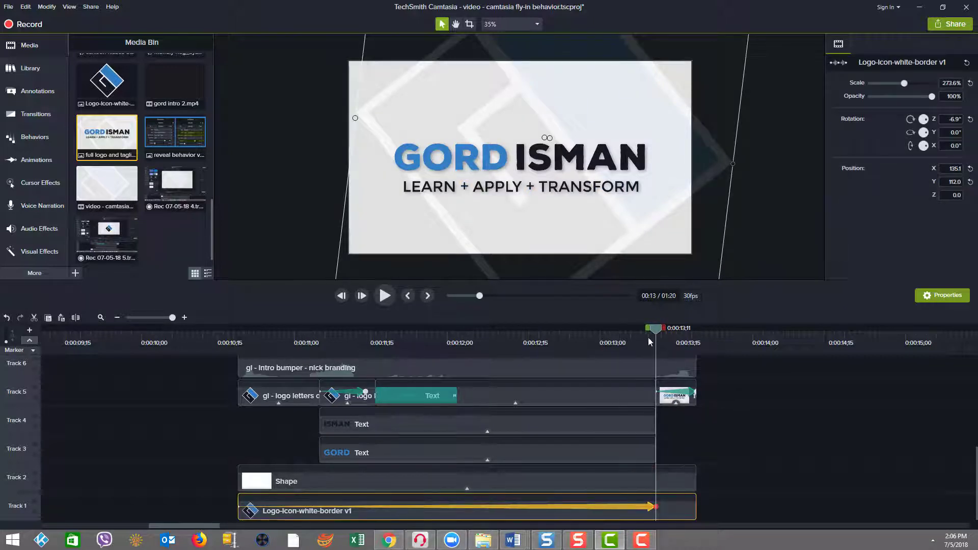
{"action": "mouse_move", "coordinate": [657, 332]}
{"action": "left_mouse_down"}
{"action": "mouse_move", "coordinate": [563, 331]}
{"action": "mouse_move", "coordinate": [639, 332]}
{"action": "left_mouse_up"}
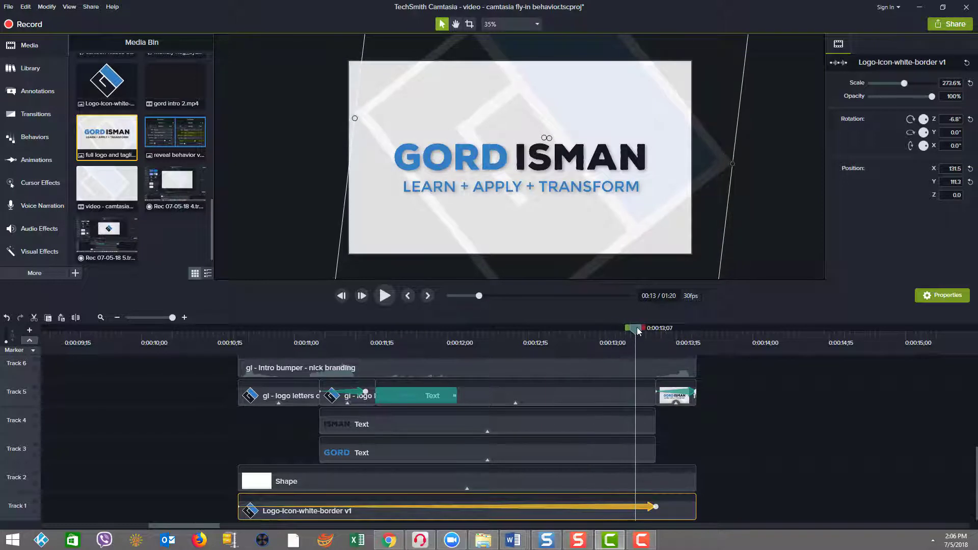
{"action": "left_click", "coordinate": [655, 506]}
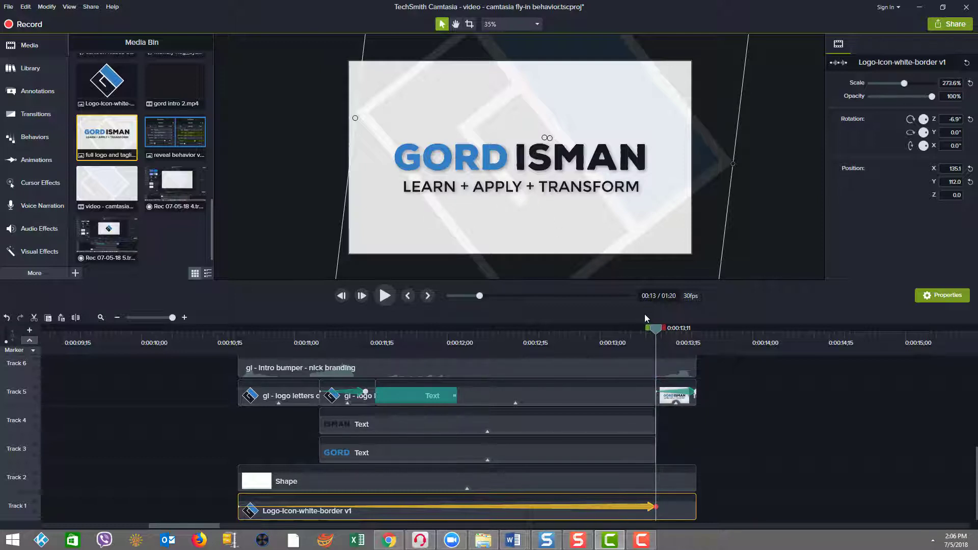
{"action": "mouse_move", "coordinate": [654, 332]}
{"action": "left_mouse_down"}
{"action": "mouse_move", "coordinate": [689, 331]}
{"action": "mouse_move", "coordinate": [645, 335]}
{"action": "left_mouse_up"}
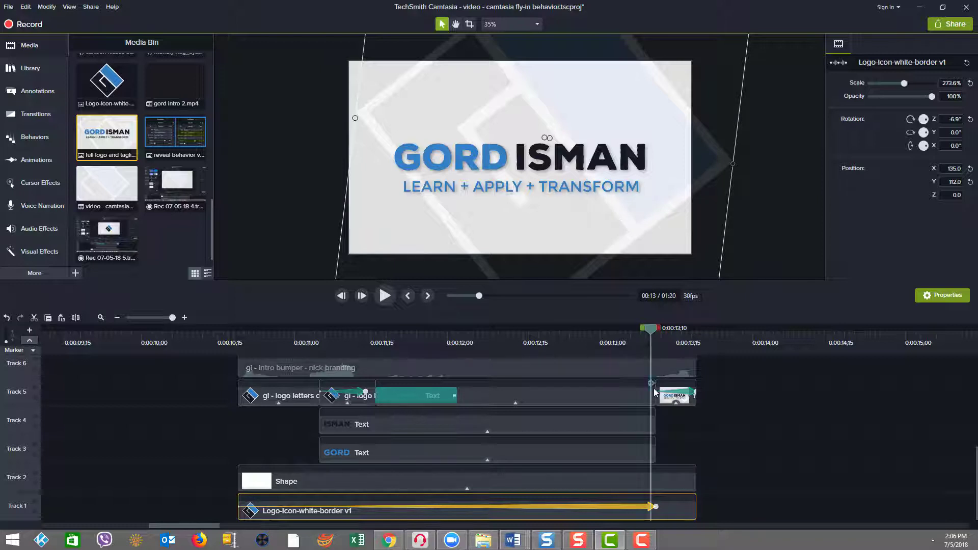
Step: Recolour the LEARN + APPLY + TRANSFORM tagline text dark, then bring up Share > Export Frame As
{"action": "left_click", "coordinate": [583, 190]}
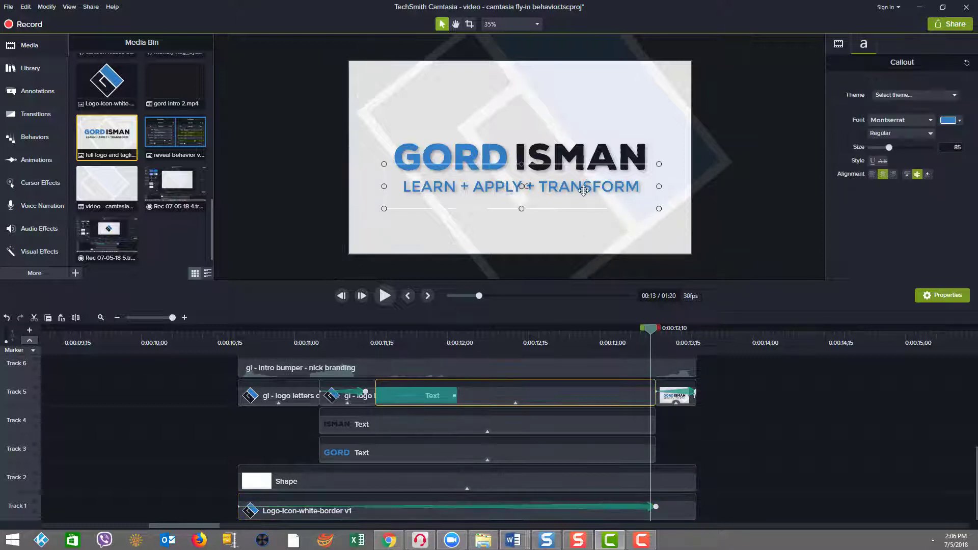
{"action": "double_click", "coordinate": [583, 191]}
{"action": "left_click", "coordinate": [951, 120]}
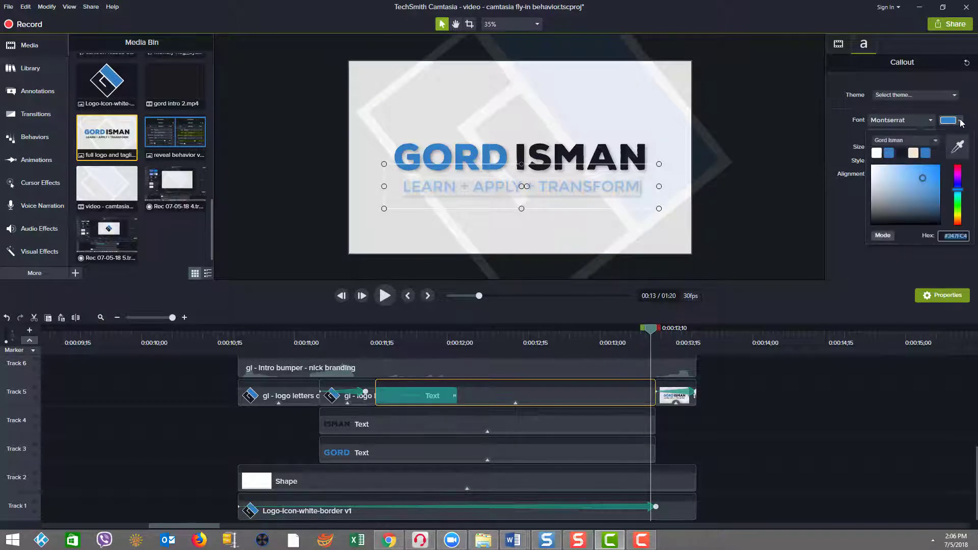
{"action": "left_click", "coordinate": [903, 156]}
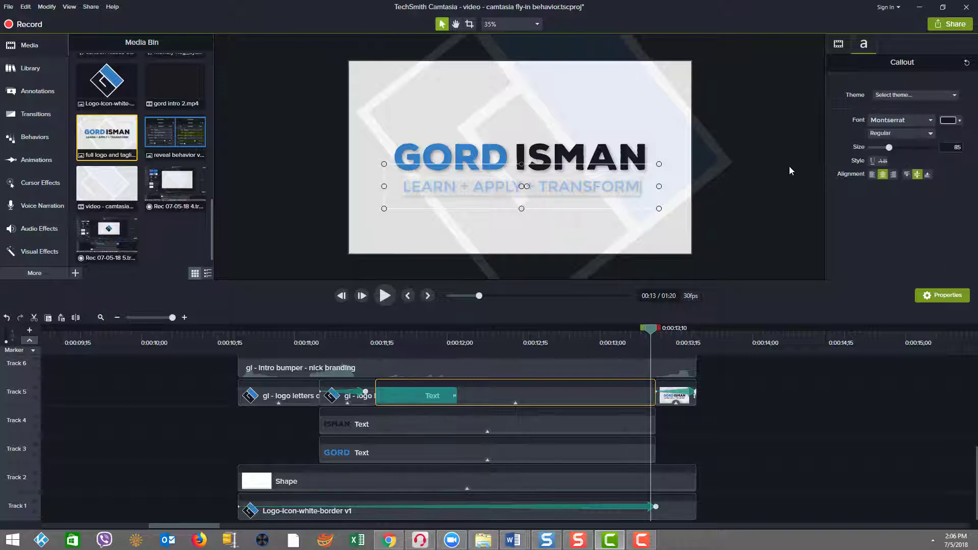
{"action": "left_click", "coordinate": [530, 186]}
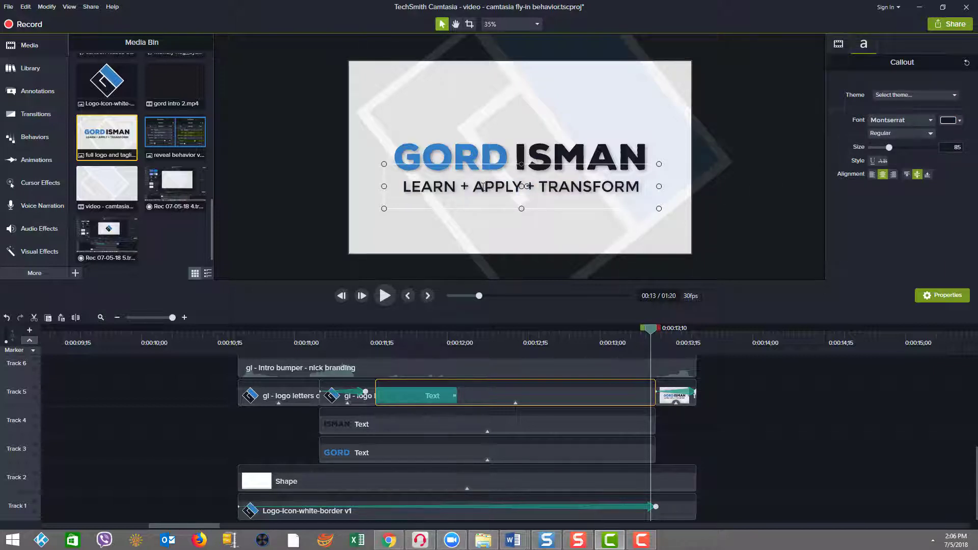
{"action": "left_click", "coordinate": [306, 234]}
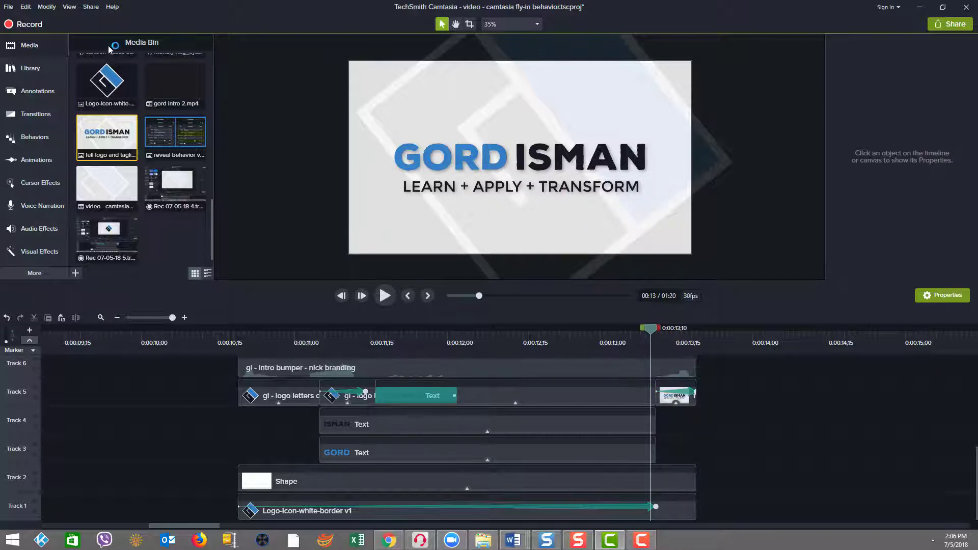
{"action": "left_click", "coordinate": [91, 6]}
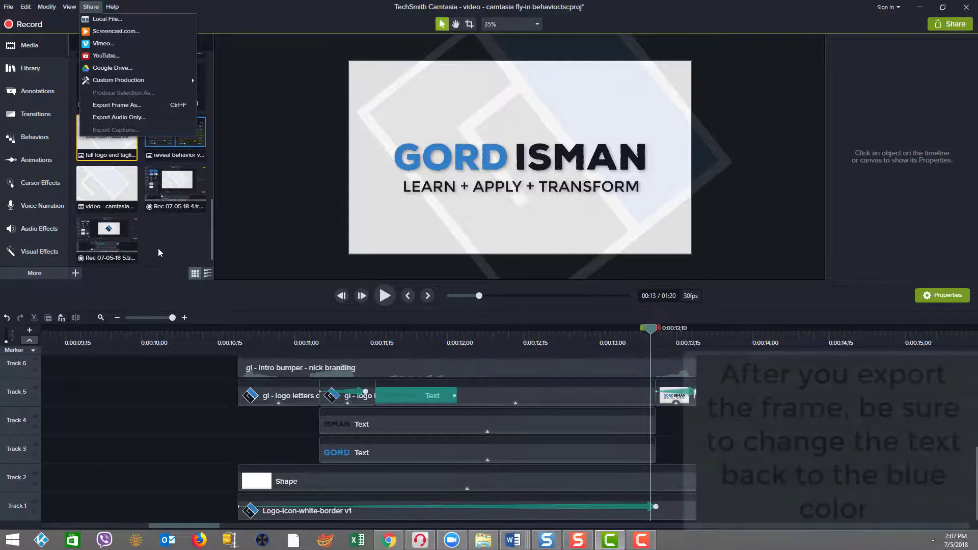
Step: Preview the exported full logo and tagline image from the Media Bin, then select its Track 5 clip
{"action": "left_click", "coordinate": [158, 248]}
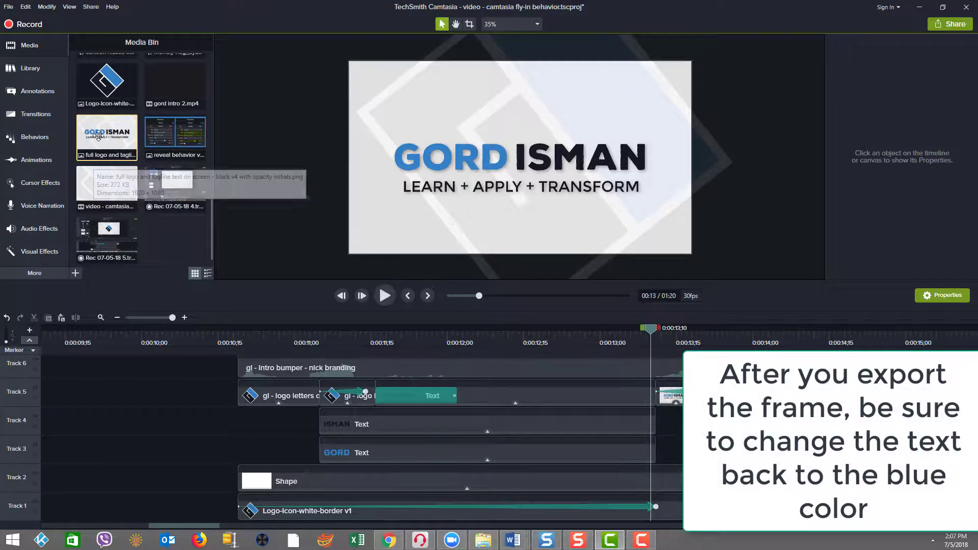
{"action": "double_click", "coordinate": [98, 136]}
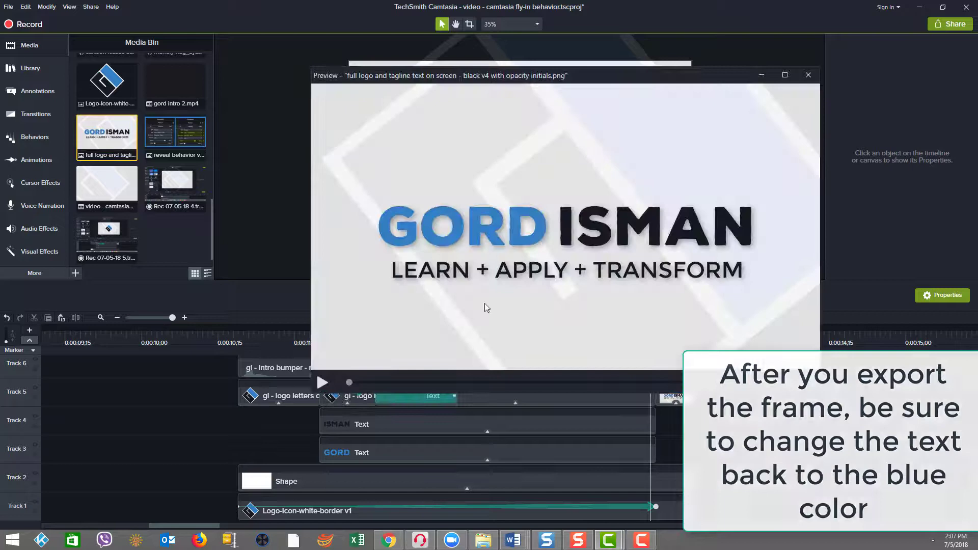
{"action": "left_click", "coordinate": [809, 75]}
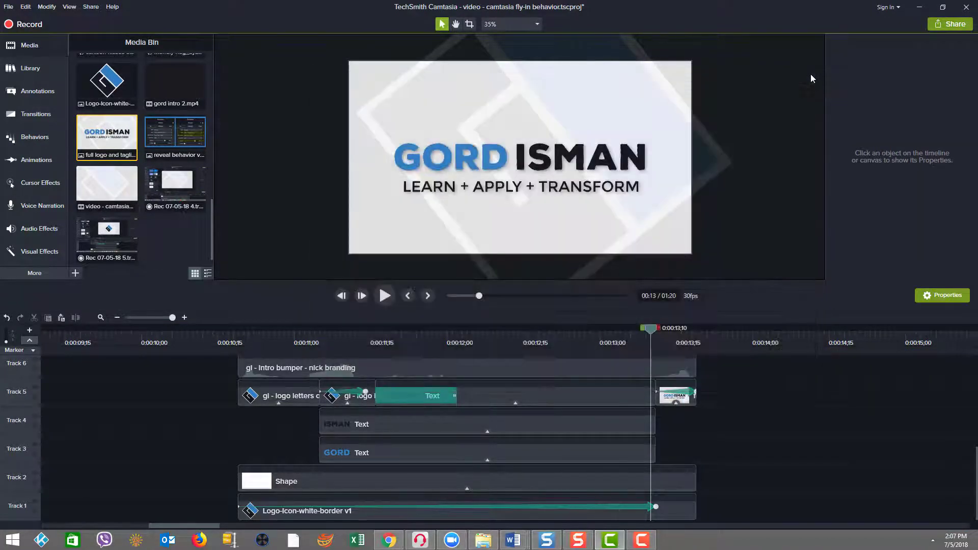
{"action": "left_click", "coordinate": [666, 400]}
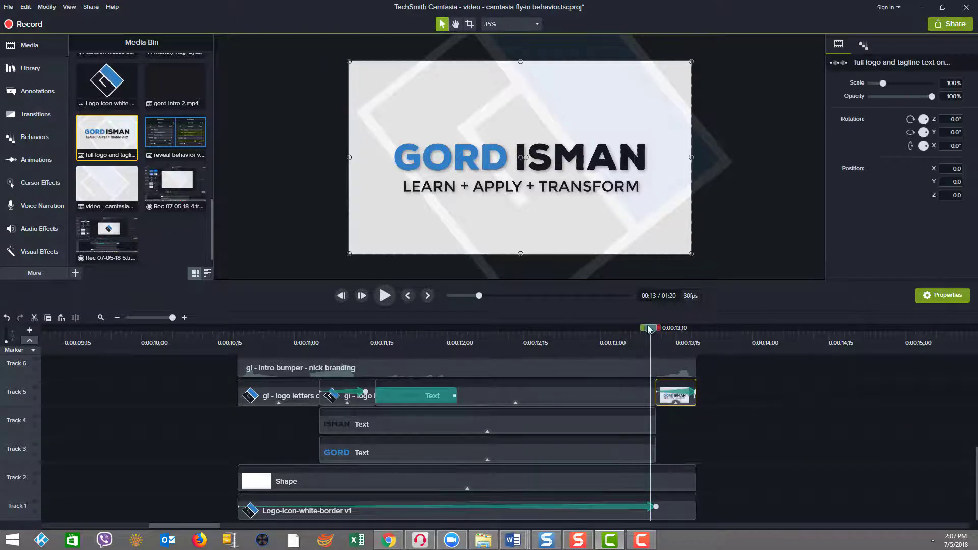
{"action": "left_click_drag", "start_coordinate": [652, 337], "coordinate": [656, 335]}
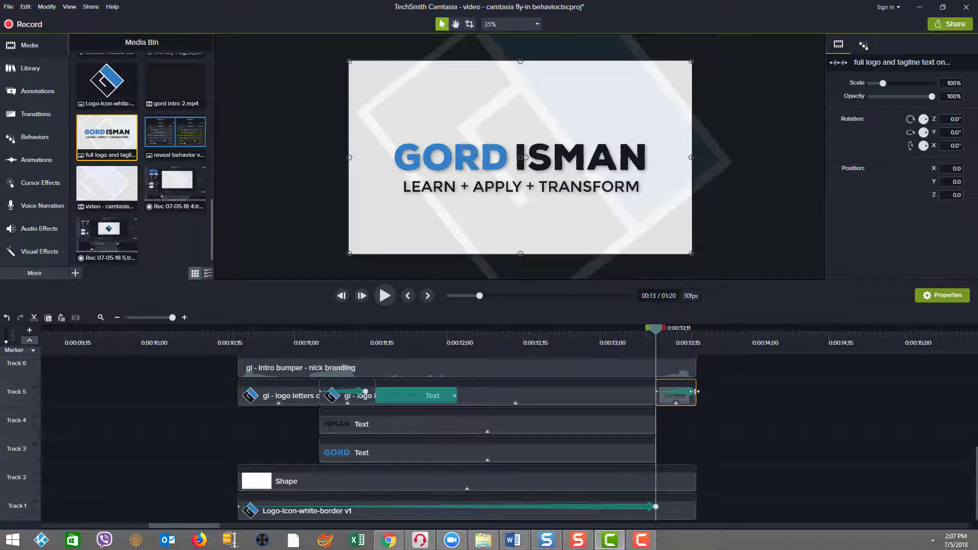
{"action": "left_click", "coordinate": [696, 331]}
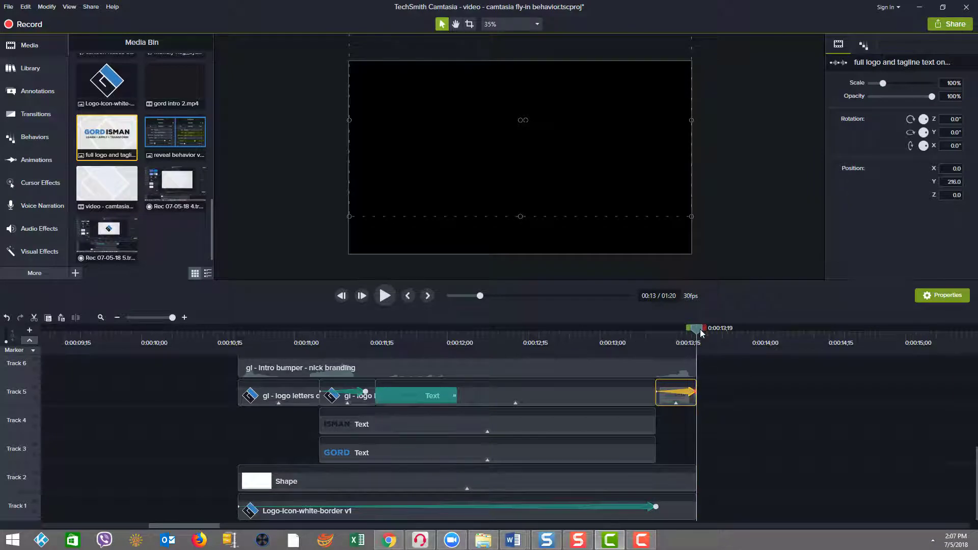
Step: Set the image clip's Fly In exit to Fly Out, Linear movement, 92% speed, and preview the fly-out
{"action": "left_click_drag", "start_coordinate": [699, 331], "coordinate": [661, 331]}
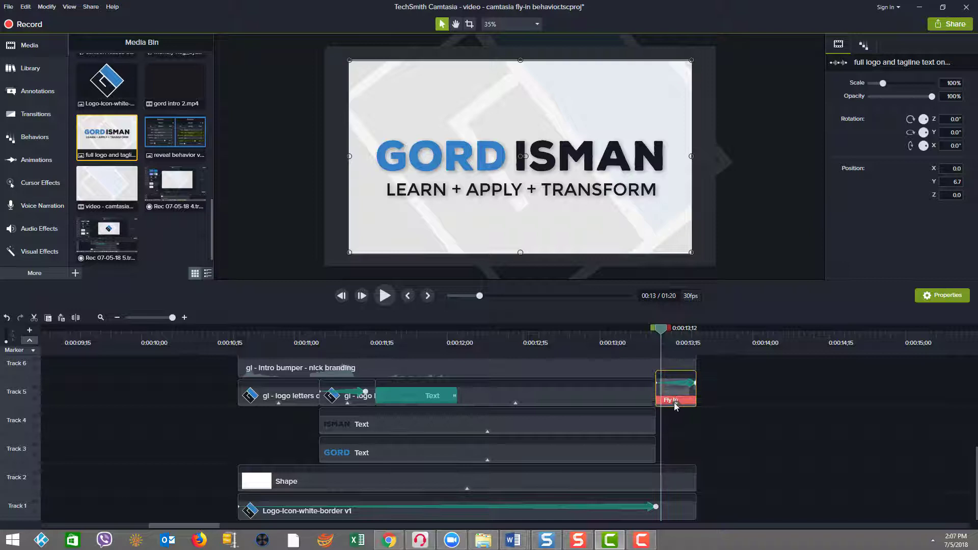
{"action": "left_click", "coordinate": [673, 401]}
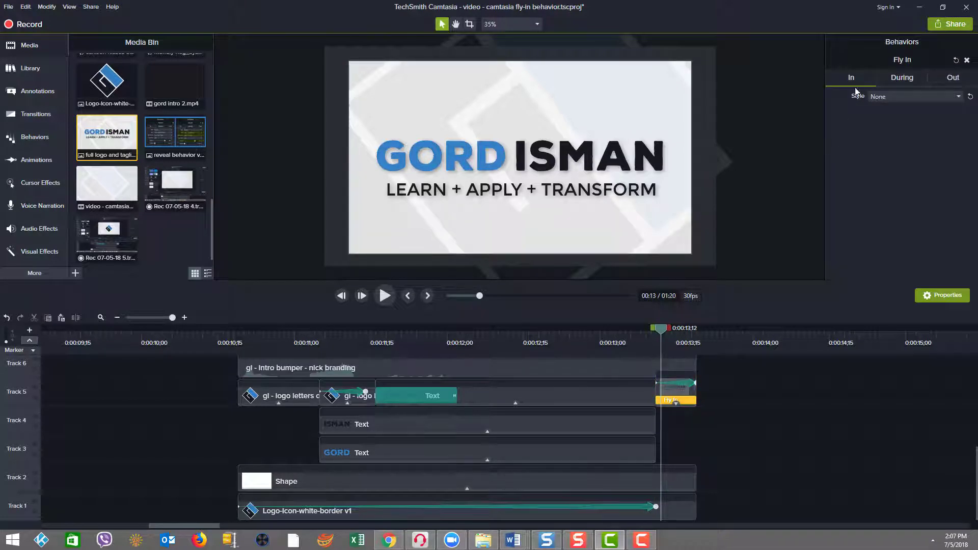
{"action": "left_click", "coordinate": [898, 81]}
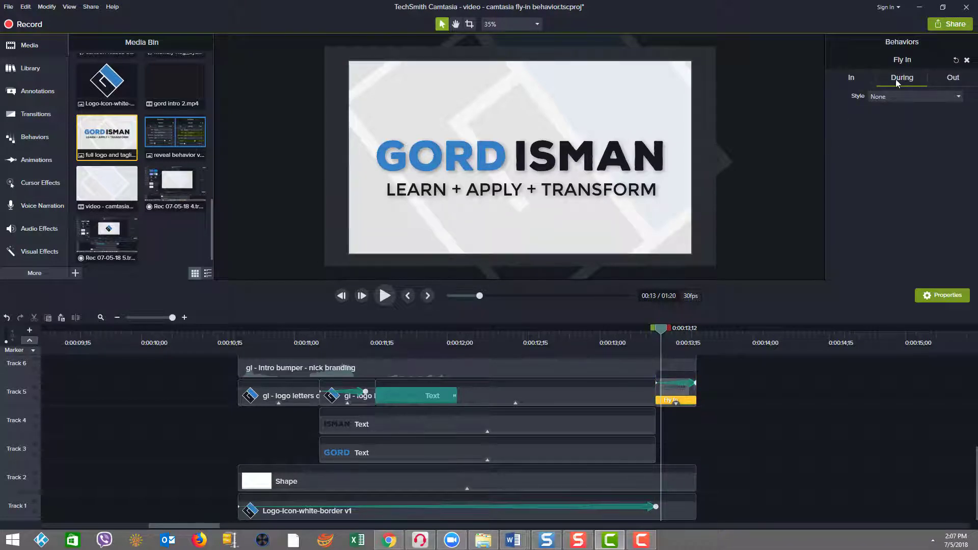
{"action": "left_click", "coordinate": [943, 81]}
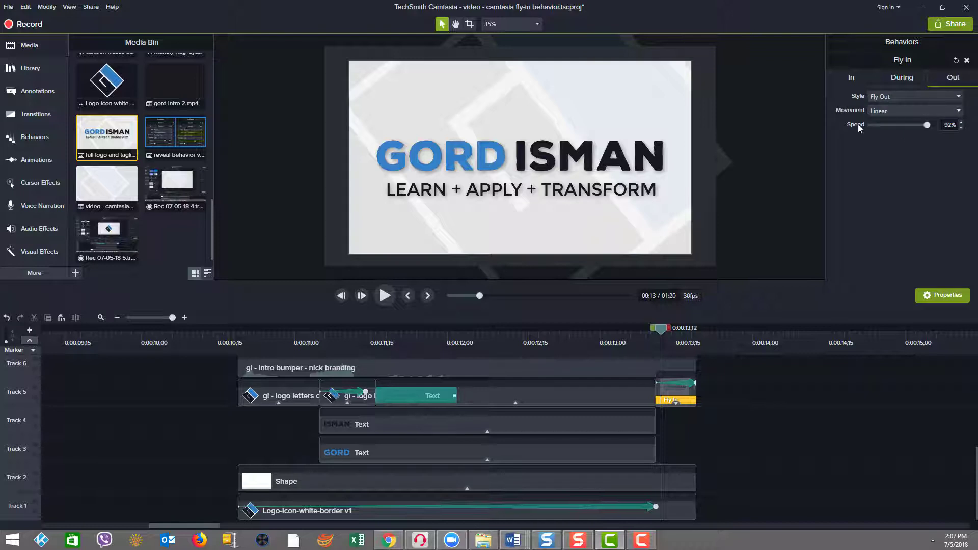
{"action": "left_click_drag", "start_coordinate": [659, 331], "coordinate": [686, 326]}
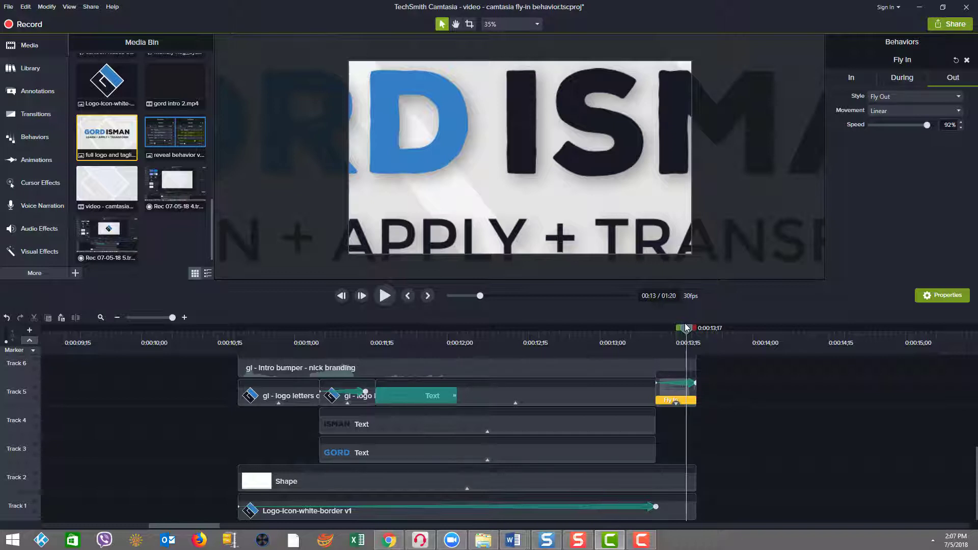
{"action": "left_click_drag", "start_coordinate": [686, 326], "coordinate": [665, 331]}
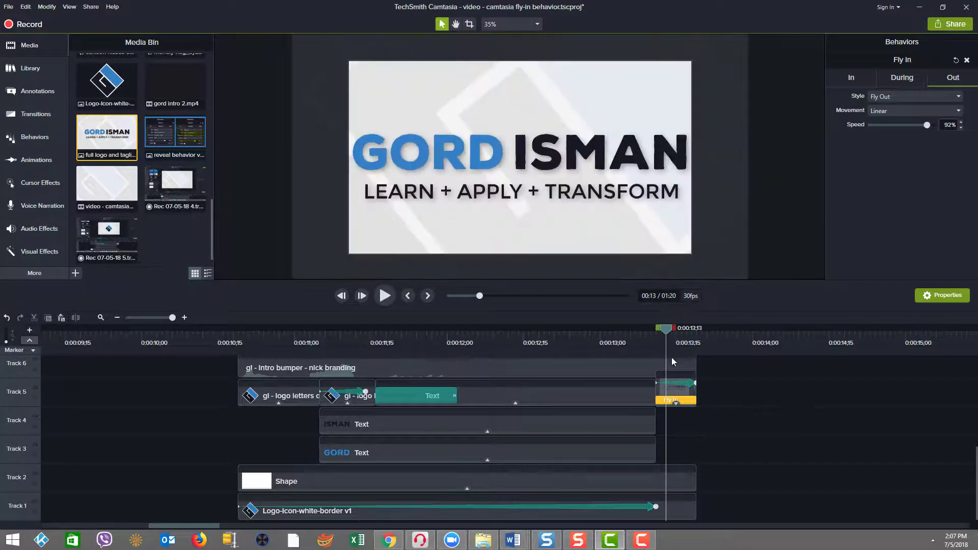
{"action": "left_click", "coordinate": [685, 384]}
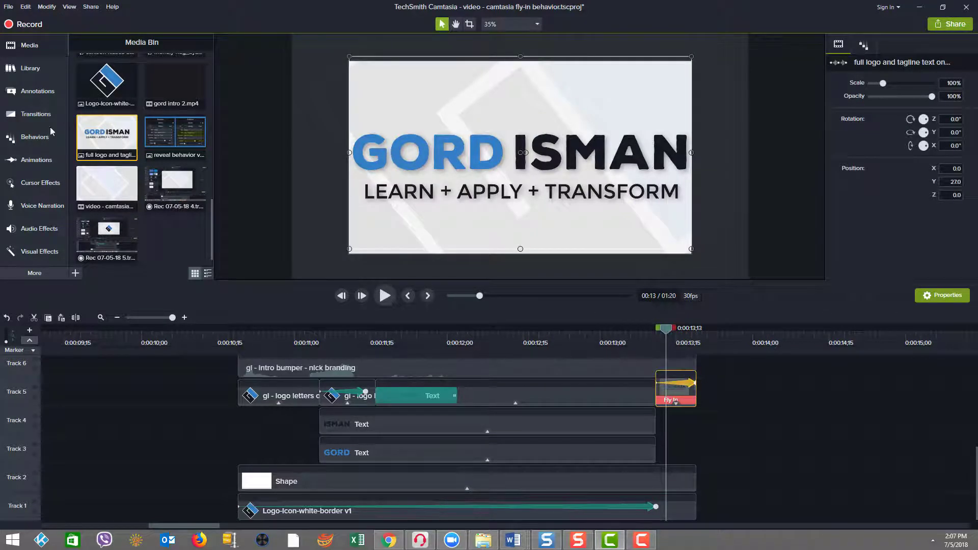
Step: Try placing a Custom animation near the playhead, then cancel it and deselect the clip
{"action": "left_click", "coordinate": [35, 160]}
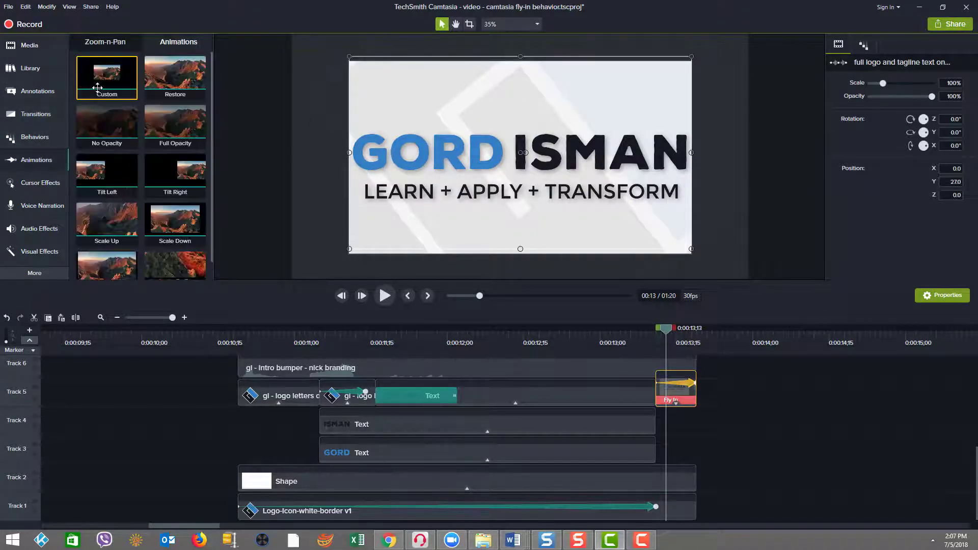
{"action": "left_click_drag", "start_coordinate": [98, 87], "coordinate": [617, 336]}
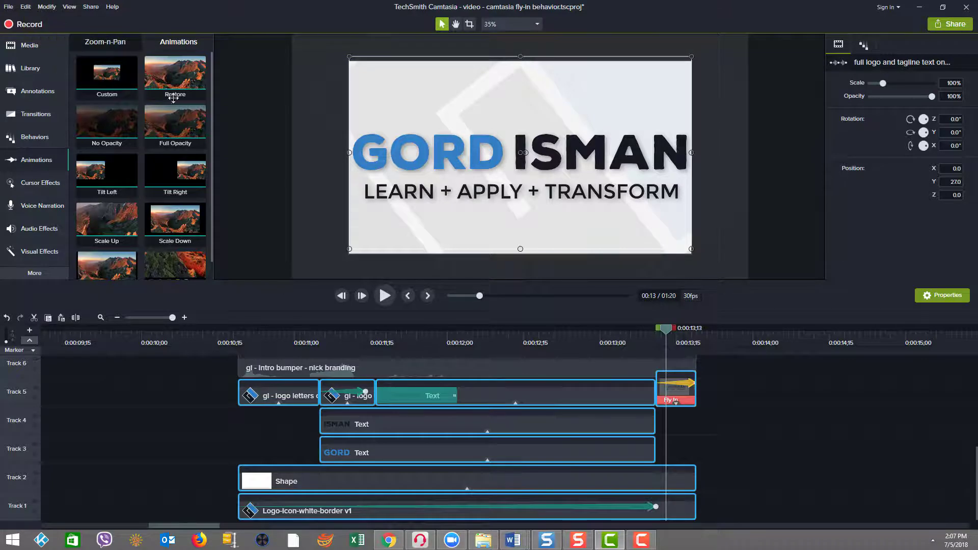
{"action": "left_click_drag", "start_coordinate": [173, 96], "coordinate": [174, 98]}
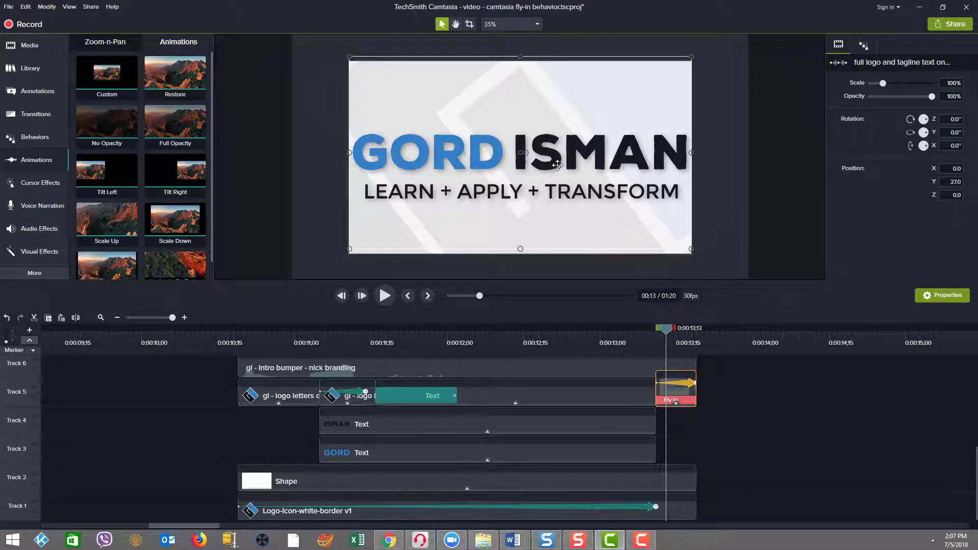
{"action": "left_click", "coordinate": [298, 185]}
Step: Select the final clip's Fly In behavior on Track 5 and scrub through the logo flying out
{"action": "scroll", "coordinate": [298, 184], "scroll_direction": "down", "scroll_amount": 1}
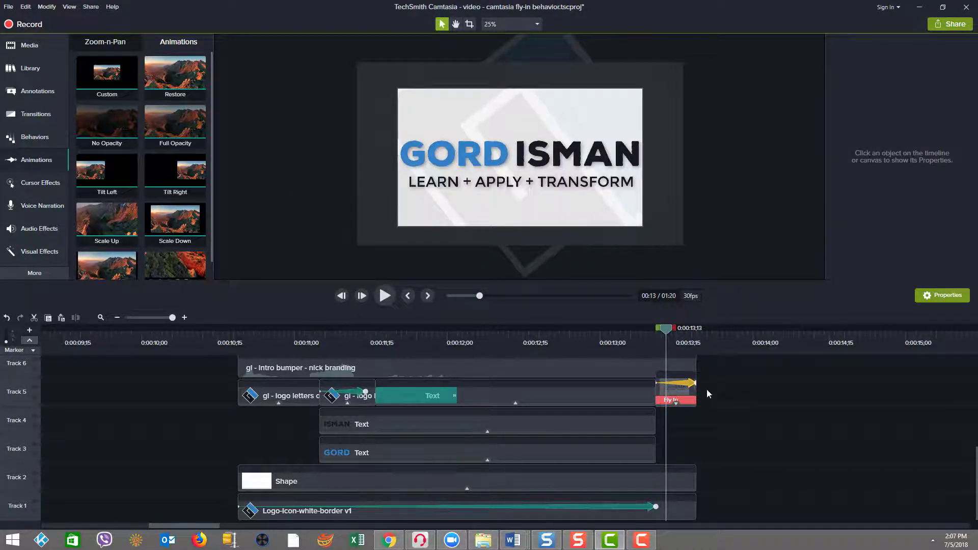
{"action": "left_click", "coordinate": [685, 393]}
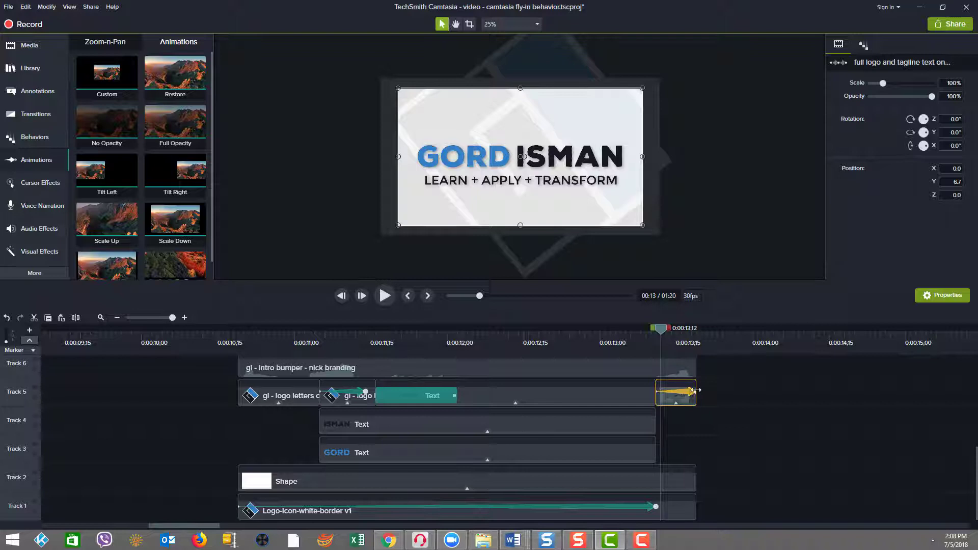
{"action": "left_click", "coordinate": [696, 393]}
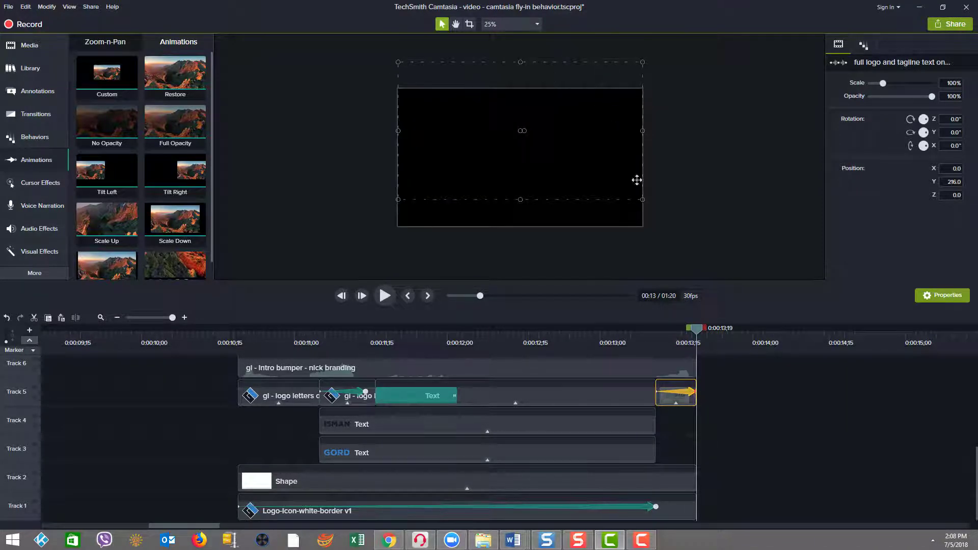
{"action": "left_click_drag", "start_coordinate": [699, 330], "coordinate": [677, 331]}
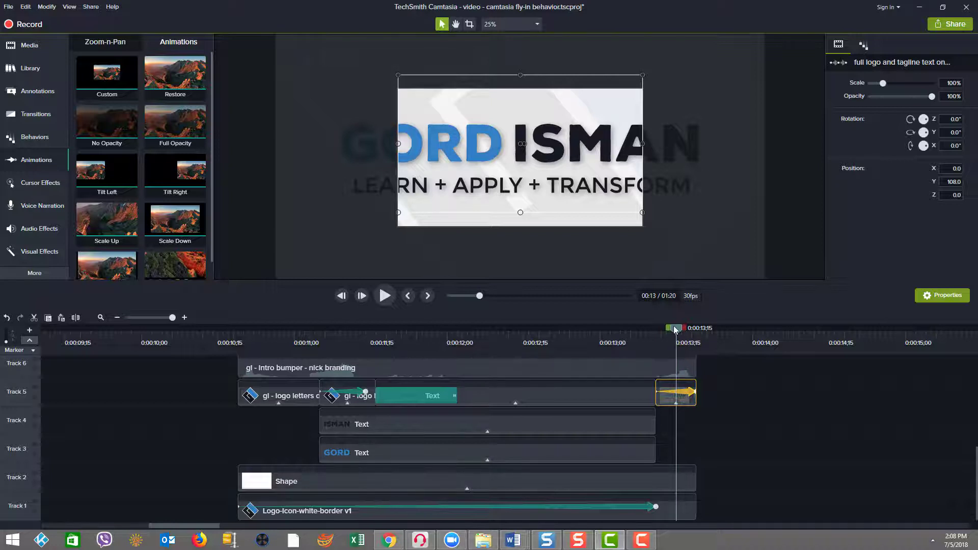
{"action": "left_click_drag", "start_coordinate": [675, 330], "coordinate": [685, 329]}
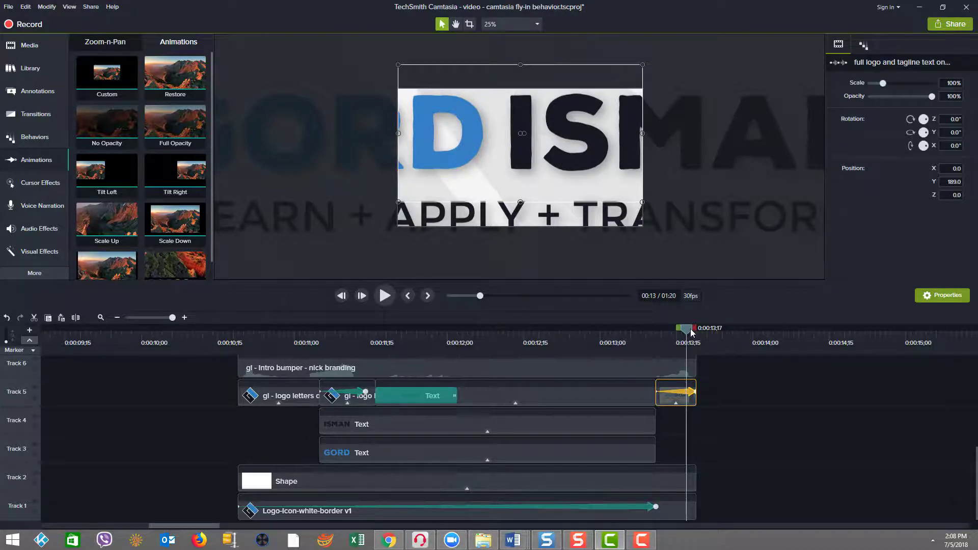
{"action": "left_click_drag", "start_coordinate": [692, 332], "coordinate": [666, 330]}
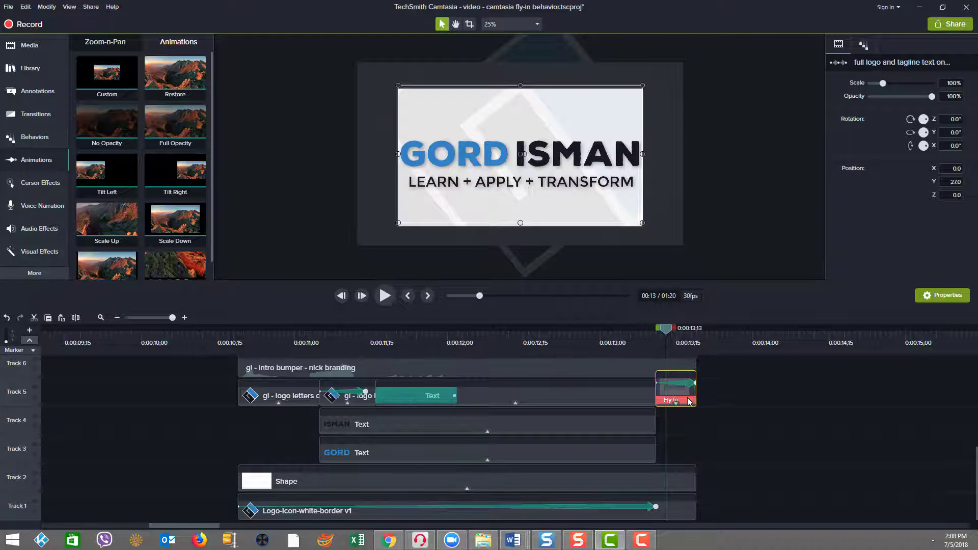
Step: Open the final clip's Fly In settings, then select the two name texts and tagline in the preview
{"action": "left_click", "coordinate": [676, 401]}
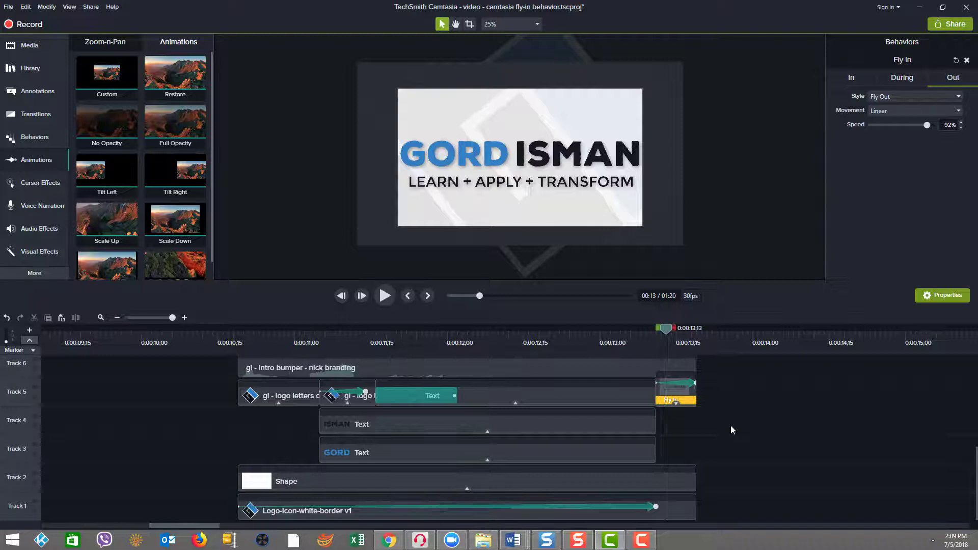
{"action": "left_click", "coordinate": [590, 341]}
{"action": "left_click", "coordinate": [560, 164]}
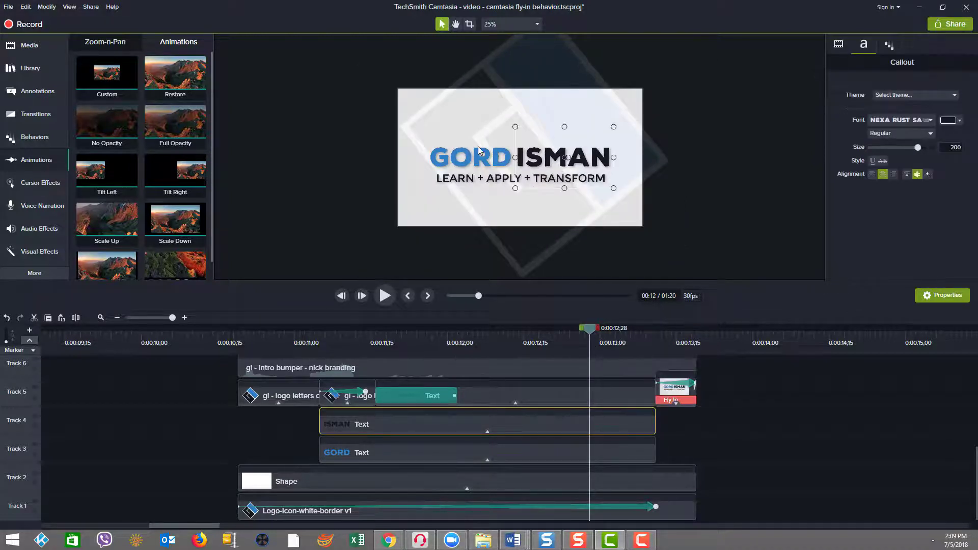
{"action": "left_click", "coordinate": [458, 161]}
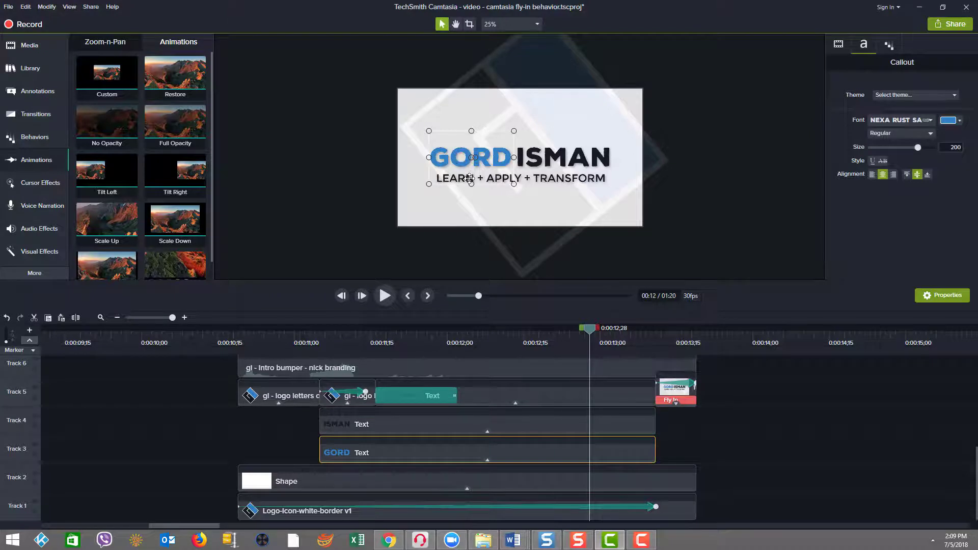
{"action": "left_click", "coordinate": [471, 177]}
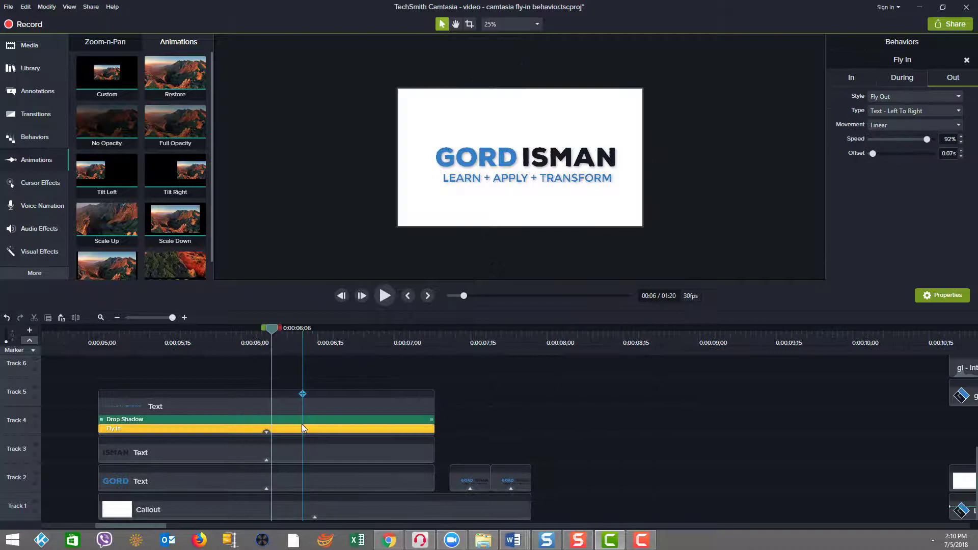
{"action": "left_click", "coordinate": [490, 157]}
{"action": "left_click", "coordinate": [481, 158]}
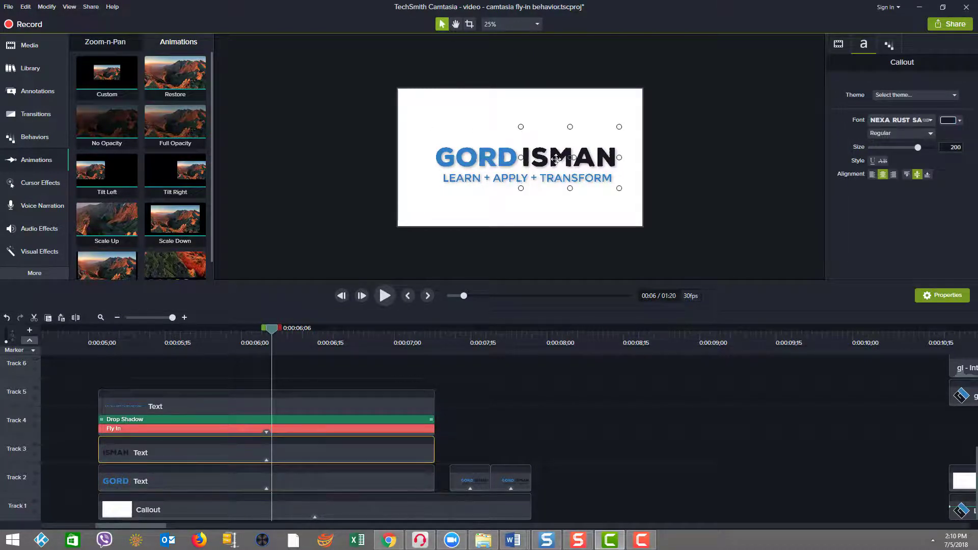
{"action": "left_click", "coordinate": [482, 179]}
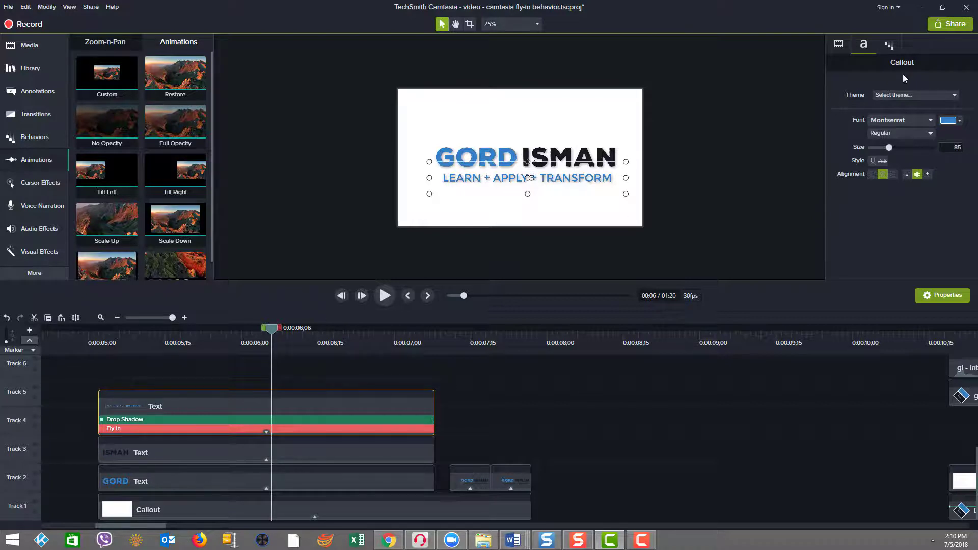
{"action": "left_click", "coordinate": [890, 45]}
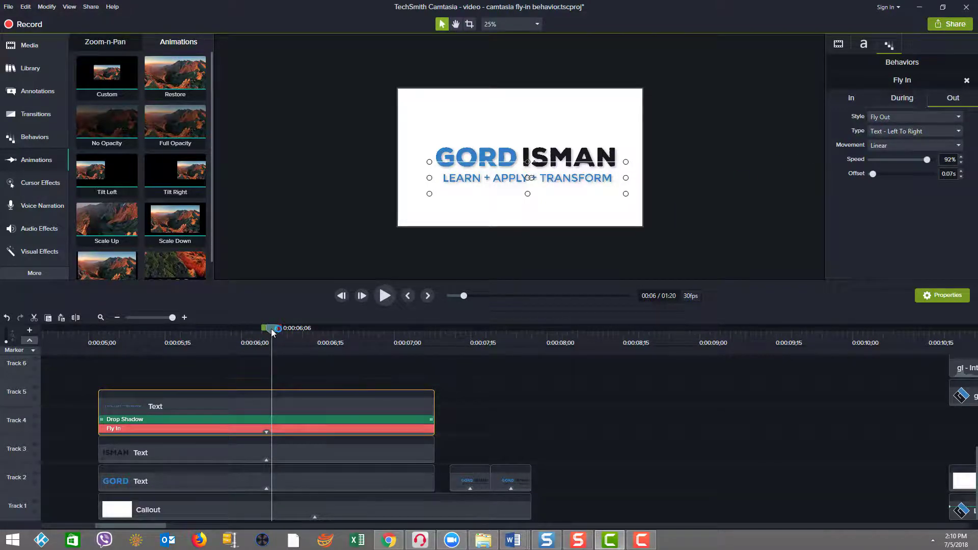
{"action": "left_click_drag", "start_coordinate": [272, 332], "coordinate": [465, 326]}
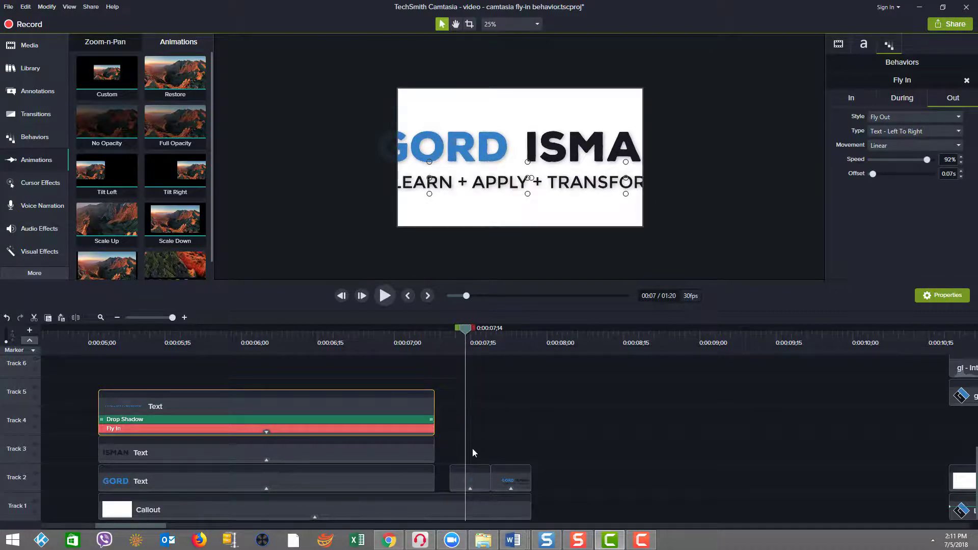
Step: Check the Out settings and text of the two small Track 2 text clips, previewing their fly-outs
{"action": "left_click", "coordinate": [470, 489]}
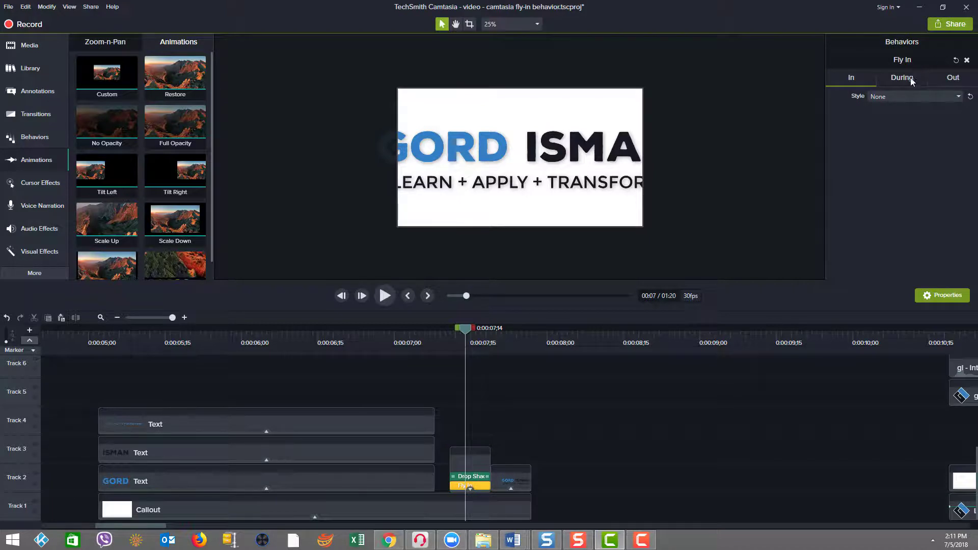
{"action": "left_click", "coordinate": [953, 78]}
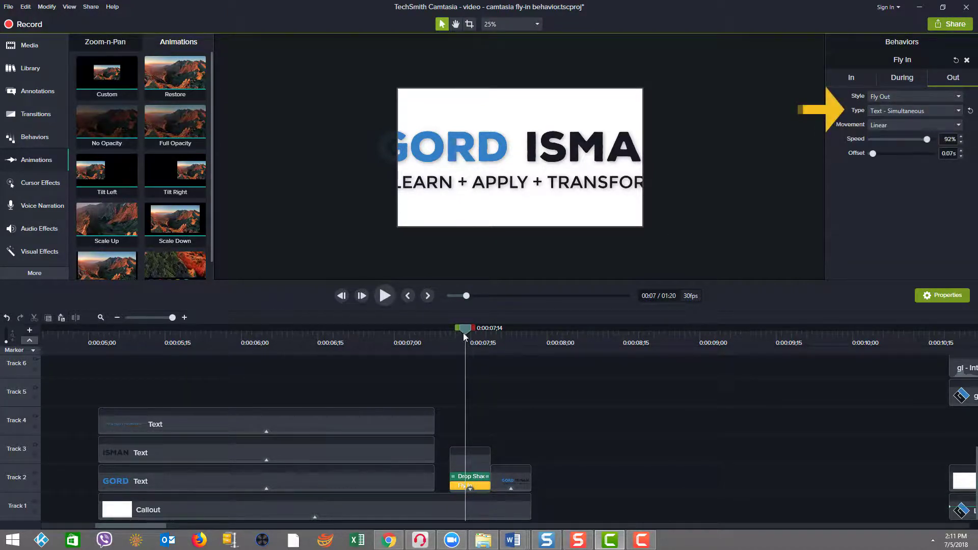
{"action": "left_click_drag", "start_coordinate": [458, 337], "coordinate": [507, 328]}
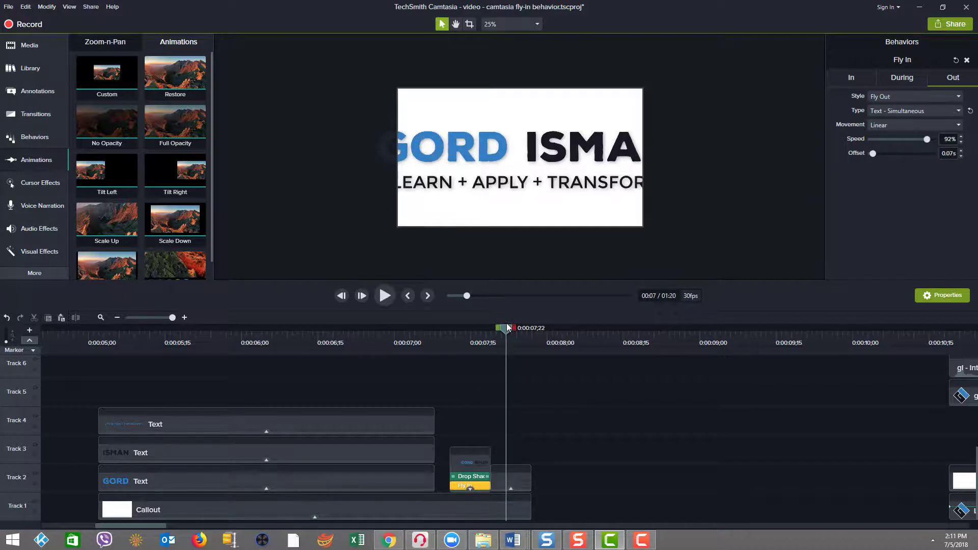
{"action": "left_click", "coordinate": [513, 476]}
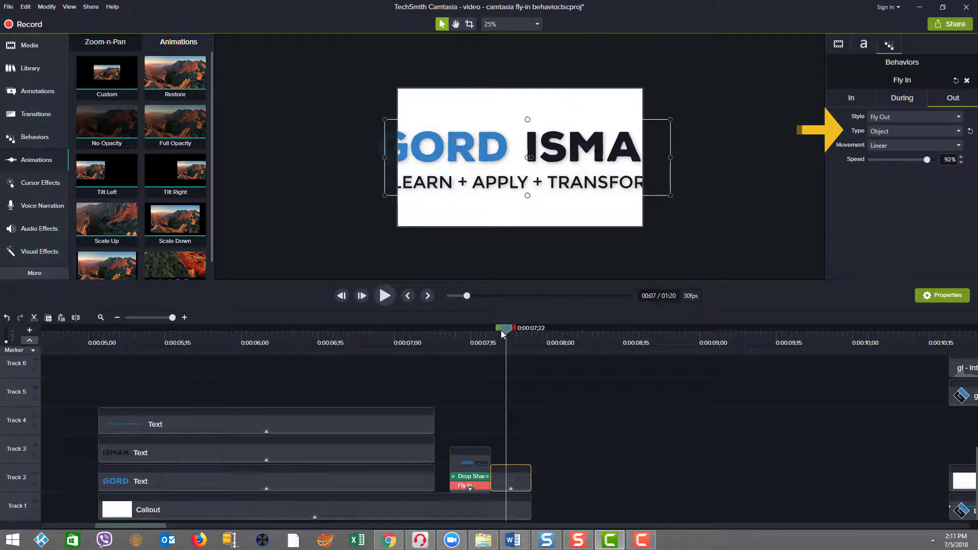
{"action": "mouse_move", "coordinate": [503, 334]}
{"action": "left_mouse_down"}
{"action": "mouse_move", "coordinate": [489, 332]}
{"action": "mouse_move", "coordinate": [521, 333]}
{"action": "mouse_move", "coordinate": [505, 341]}
{"action": "left_mouse_up"}
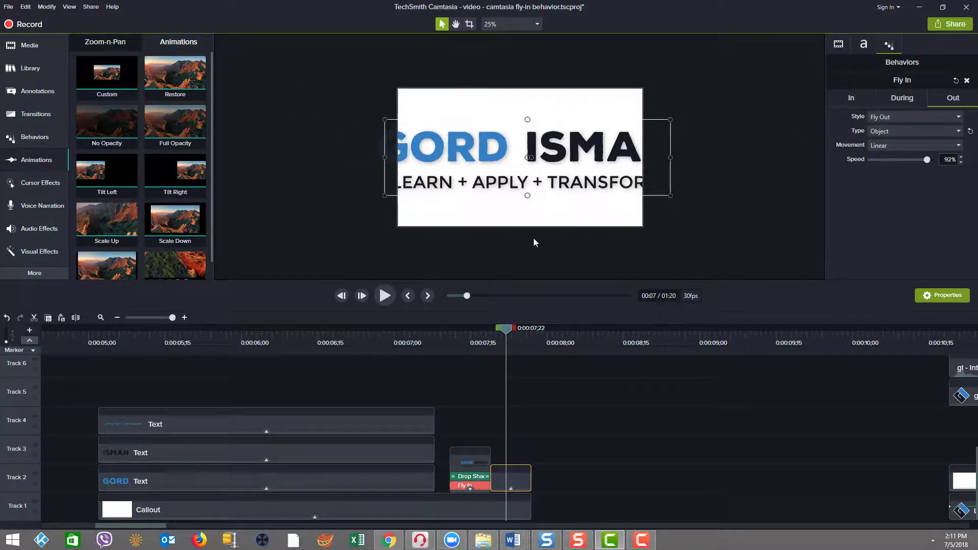
{"action": "double_click", "coordinate": [548, 163]}
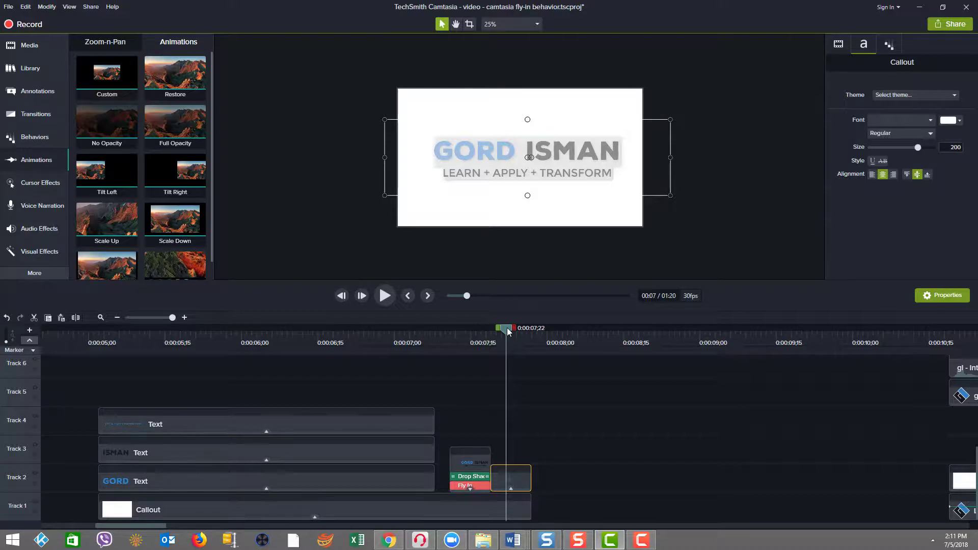
Step: Inspect the Track 3 text clip's contents, then jump to the bumper's end near 13 seconds
{"action": "left_click_drag", "start_coordinate": [497, 337], "coordinate": [466, 338]}
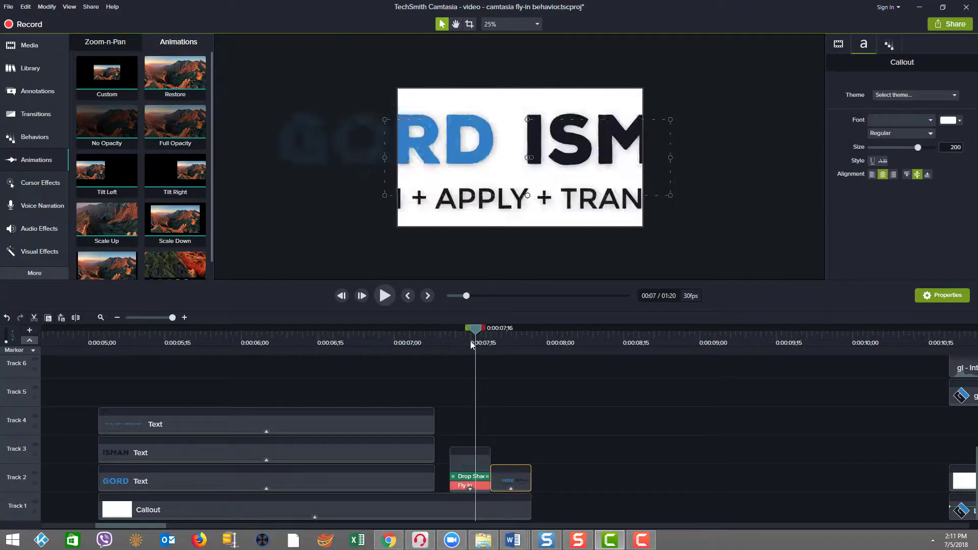
{"action": "left_click", "coordinate": [481, 457]}
{"action": "double_click", "coordinate": [559, 174]}
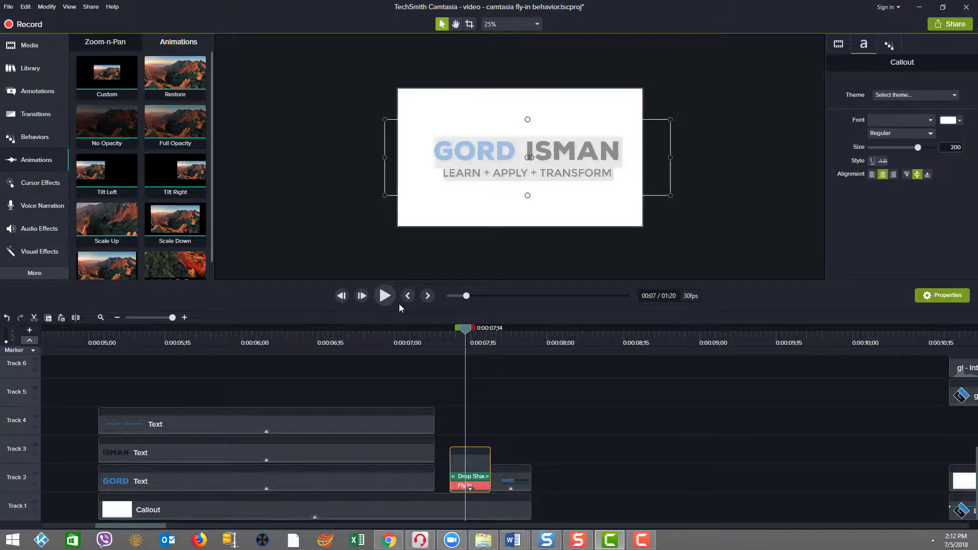
{"action": "left_click", "coordinate": [427, 295]}
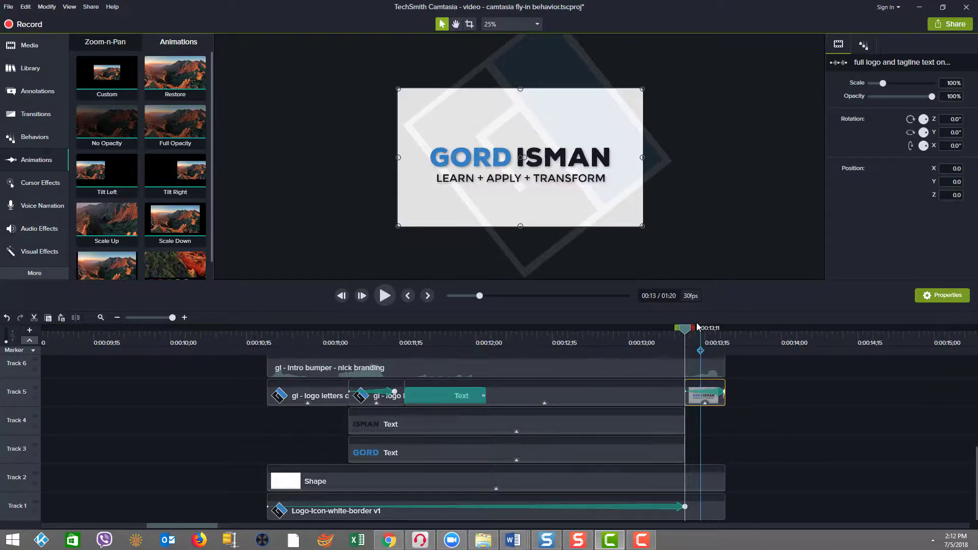
Step: Scrub into the final logo clip and show its Out settings: Fly Out, Linear, 92% speed
{"action": "left_click_drag", "start_coordinate": [690, 331], "coordinate": [702, 331]}
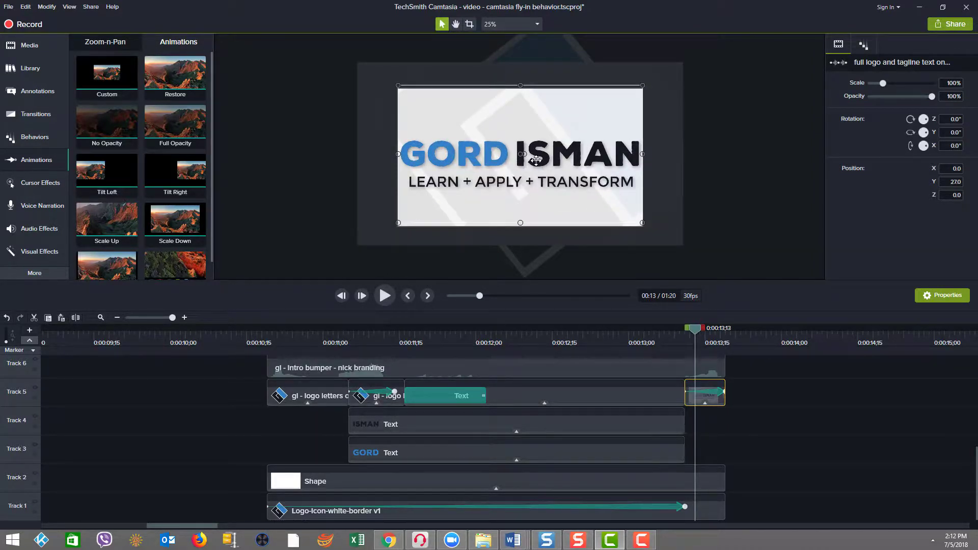
{"action": "left_click_drag", "start_coordinate": [692, 332], "coordinate": [685, 332]}
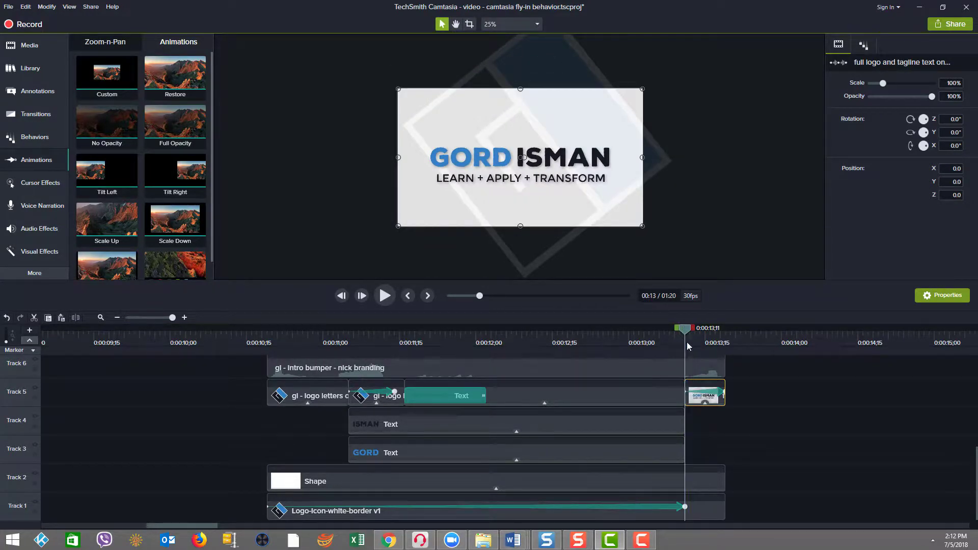
{"action": "left_click_drag", "start_coordinate": [686, 329], "coordinate": [701, 329]}
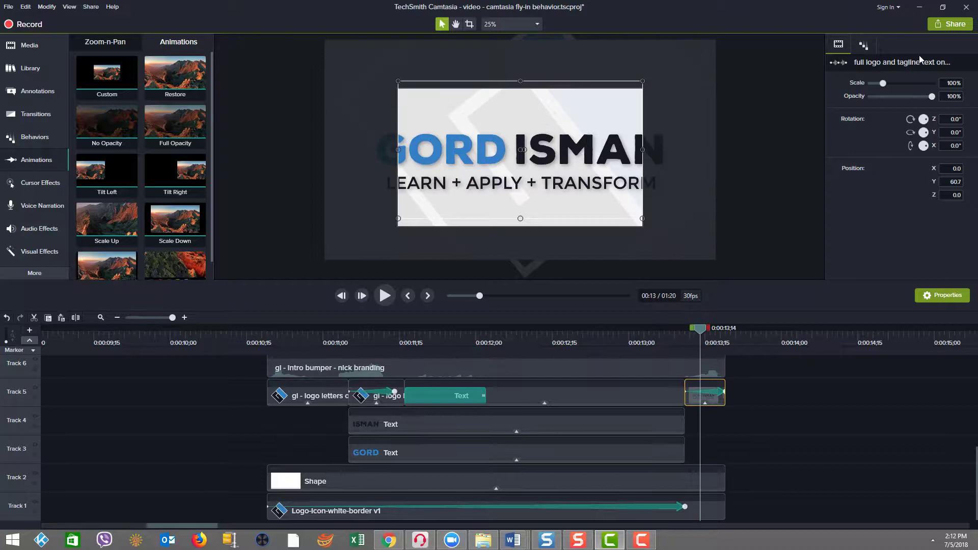
{"action": "left_click", "coordinate": [863, 45]}
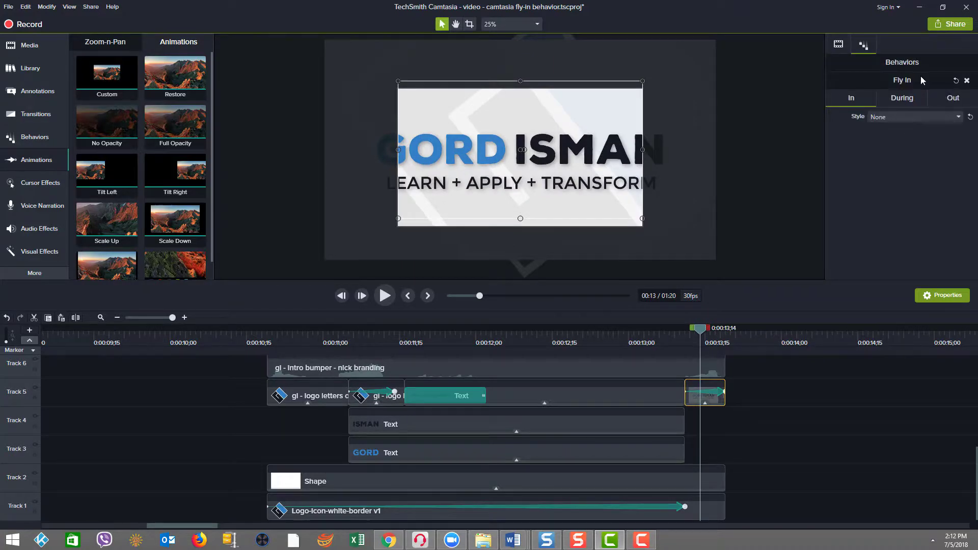
{"action": "left_click", "coordinate": [953, 99]}
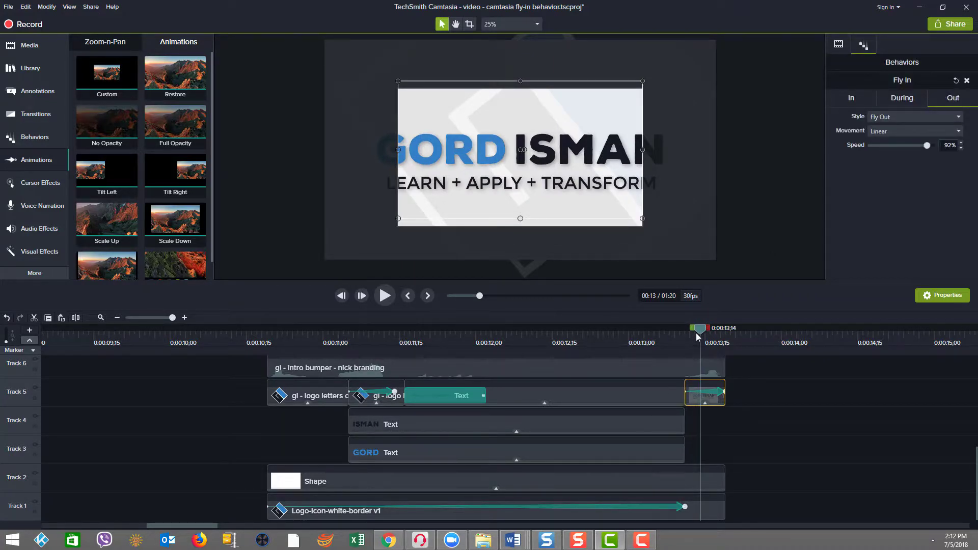
{"action": "left_click_drag", "start_coordinate": [696, 332], "coordinate": [732, 332]}
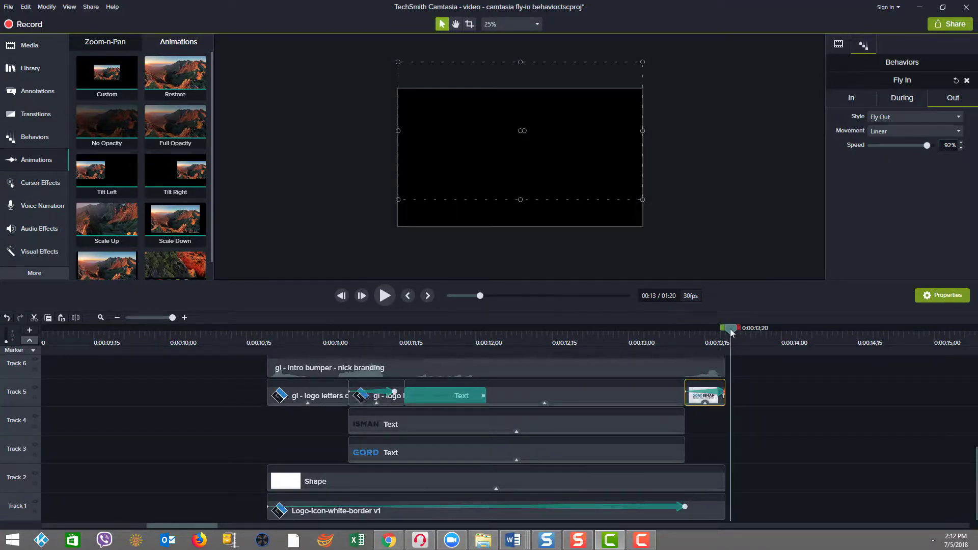